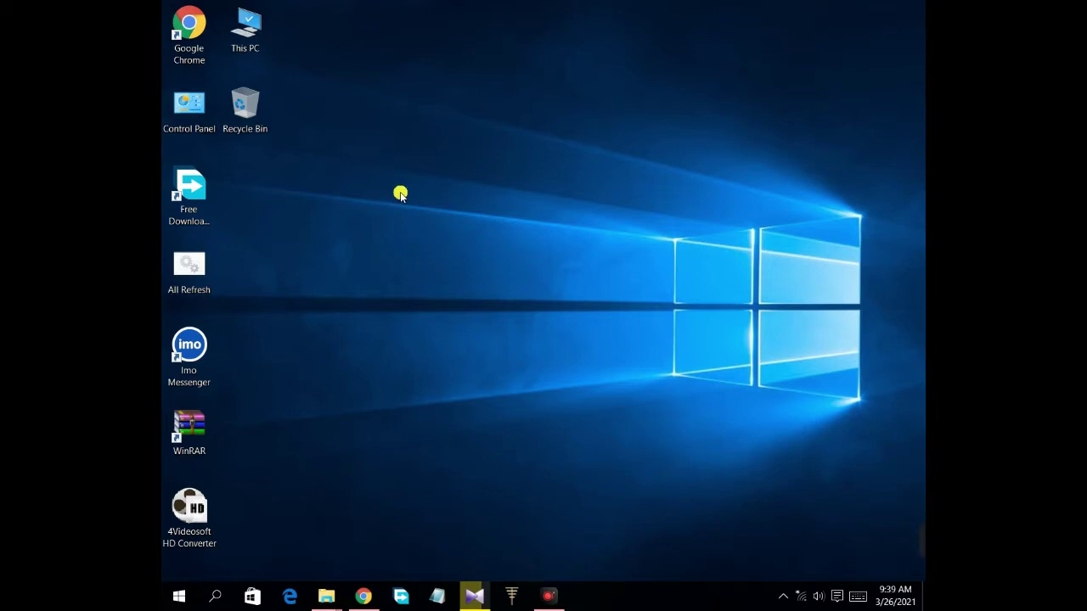
Step: Refresh the desktop and bring up the Downloads folder window
right_click(401, 197)
click(405, 238)
mouse_move(328, 596)
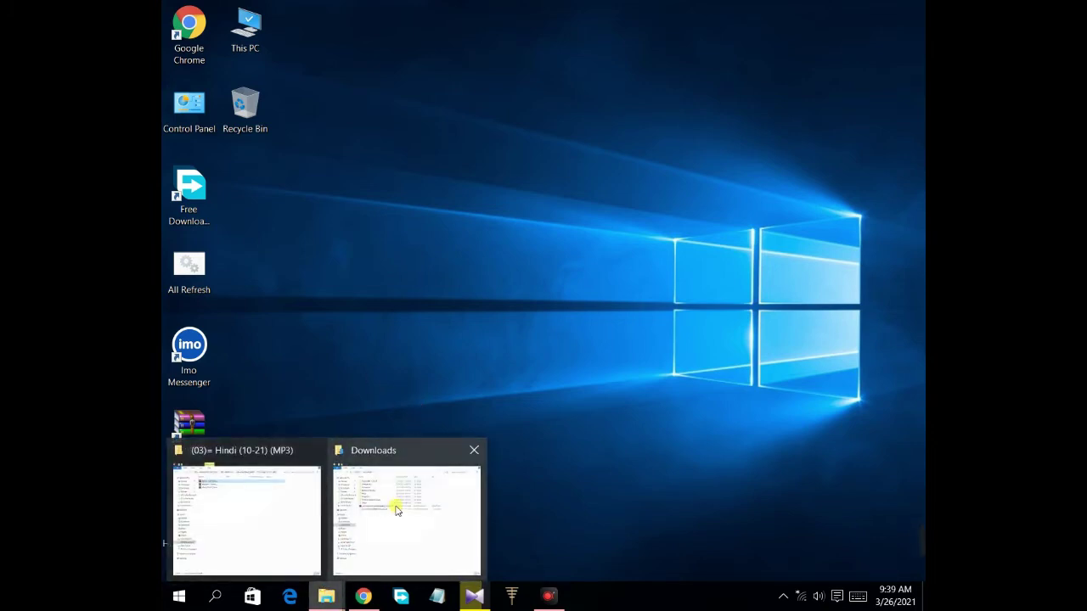
click(397, 508)
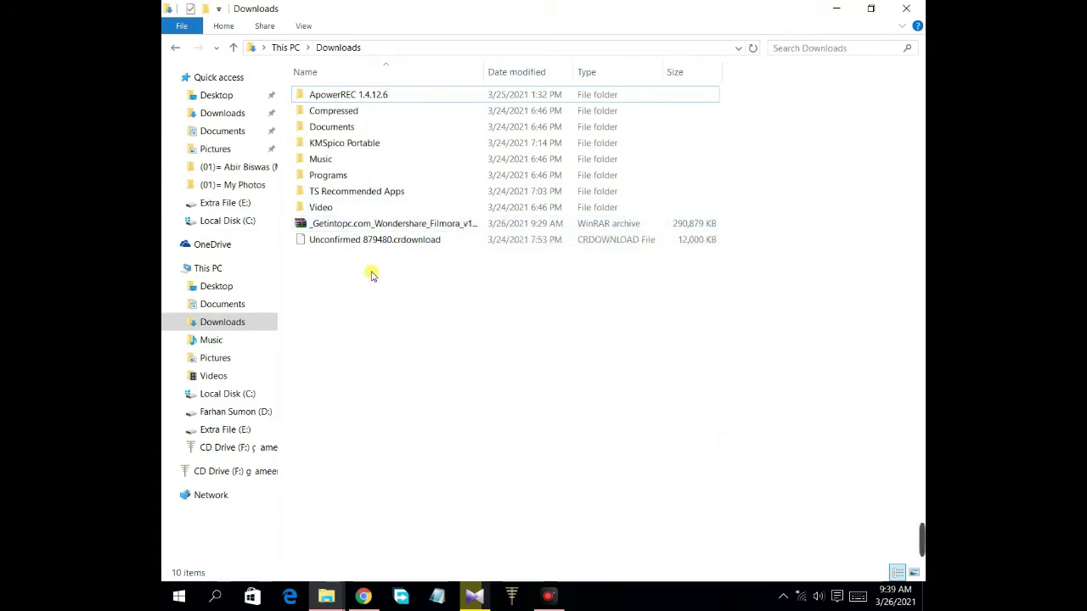
Step: Extract the Wondershare Filmora archive directly into Downloads, entering the archive password and making it visible before confirming
right_click(370, 224)
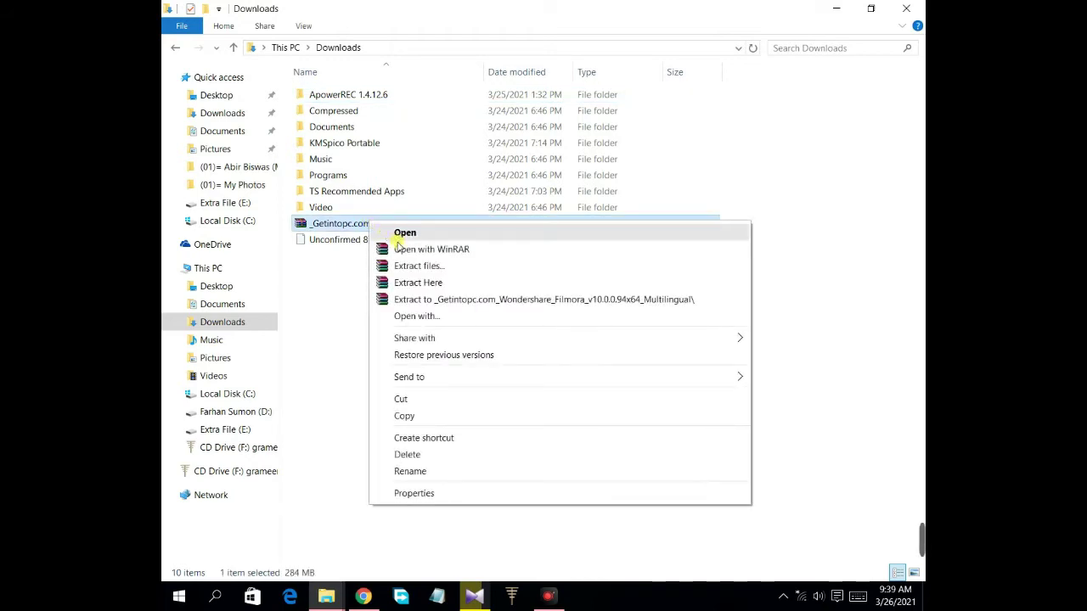
click(441, 291)
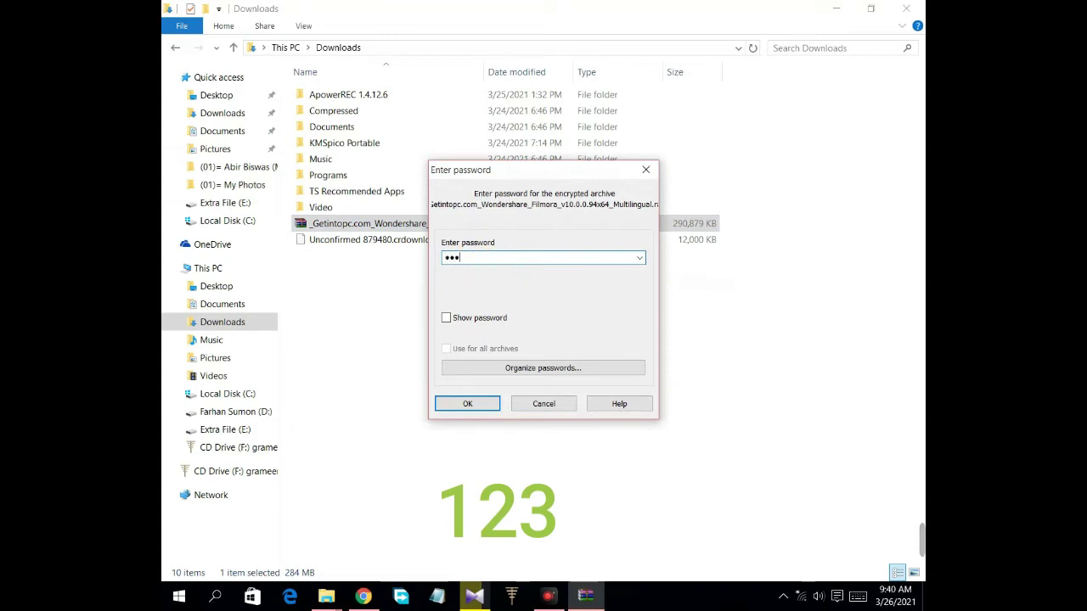
click(446, 318)
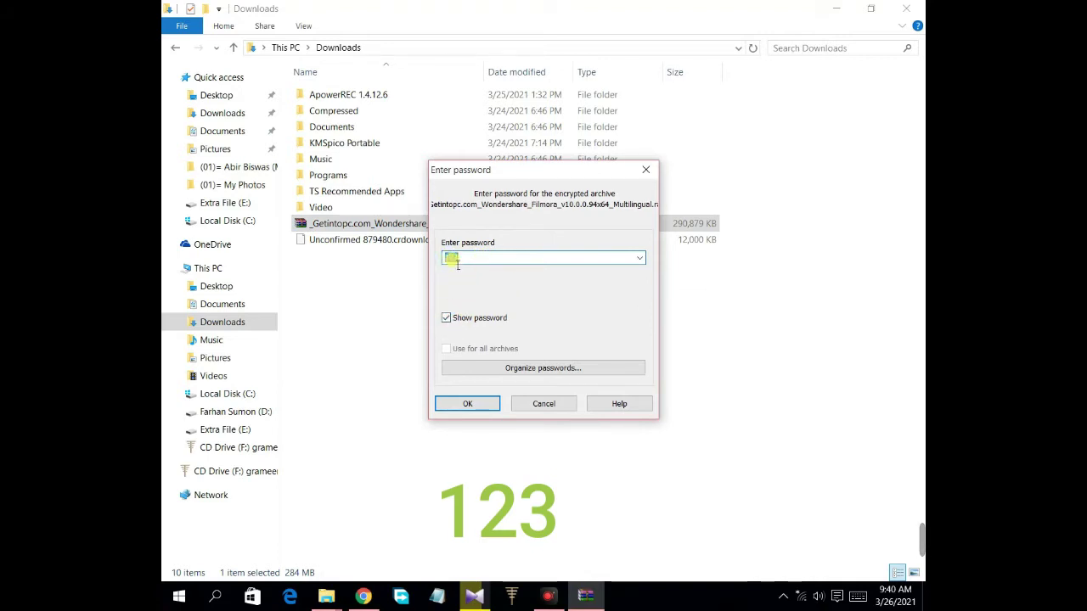
click(487, 406)
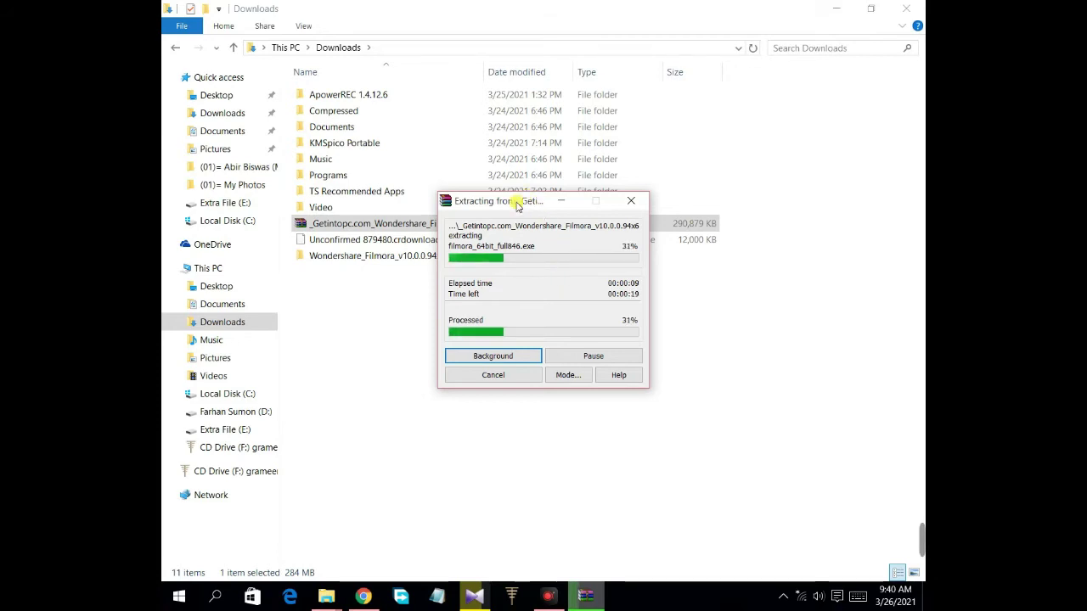
drag(517, 208, 522, 293)
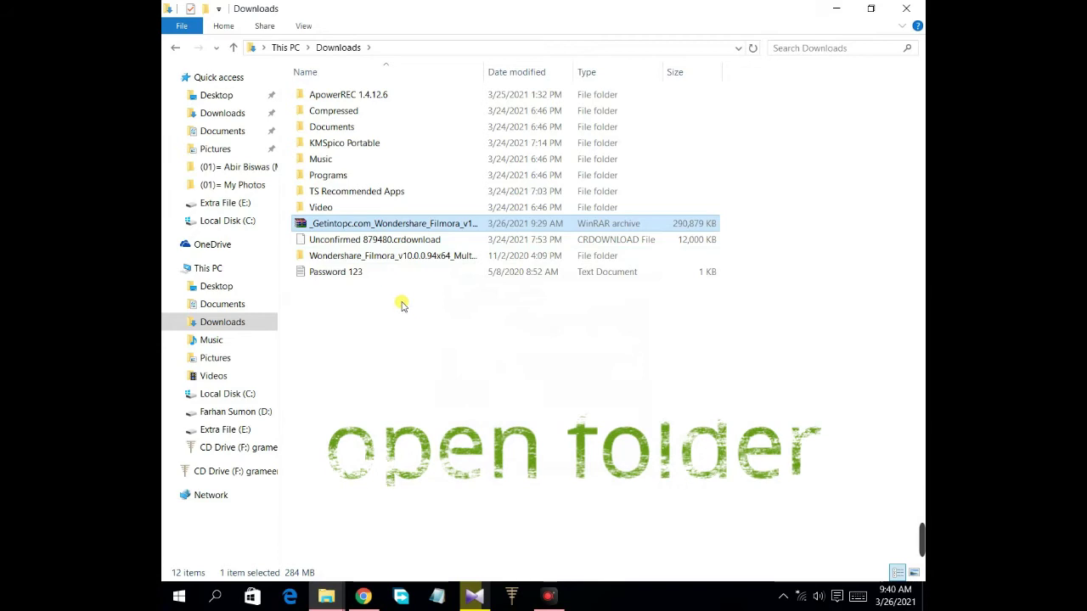
Step: Open the extracted Wondershare_Filmora_v10.0.0.94x64_Multilingual folder and run the filmora_64bit_full846 installer
double_click(388, 258)
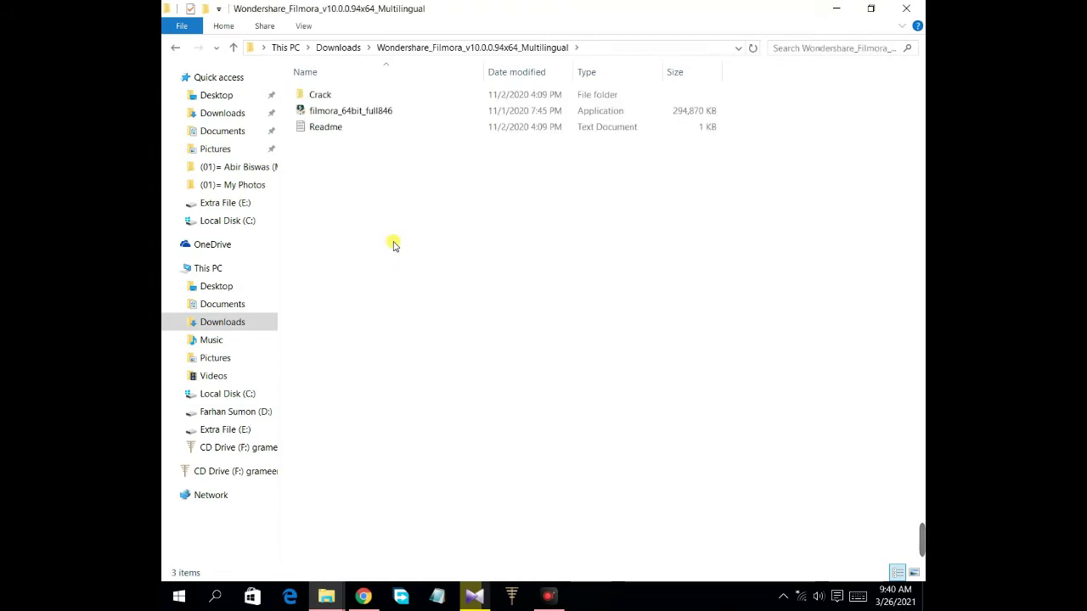
click(369, 117)
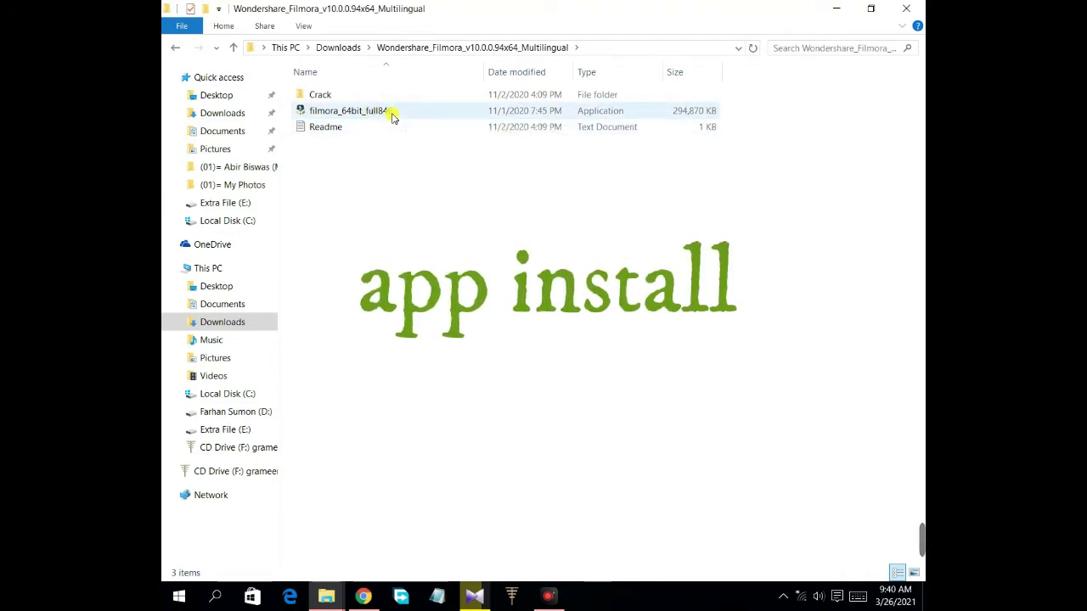
double_click(393, 119)
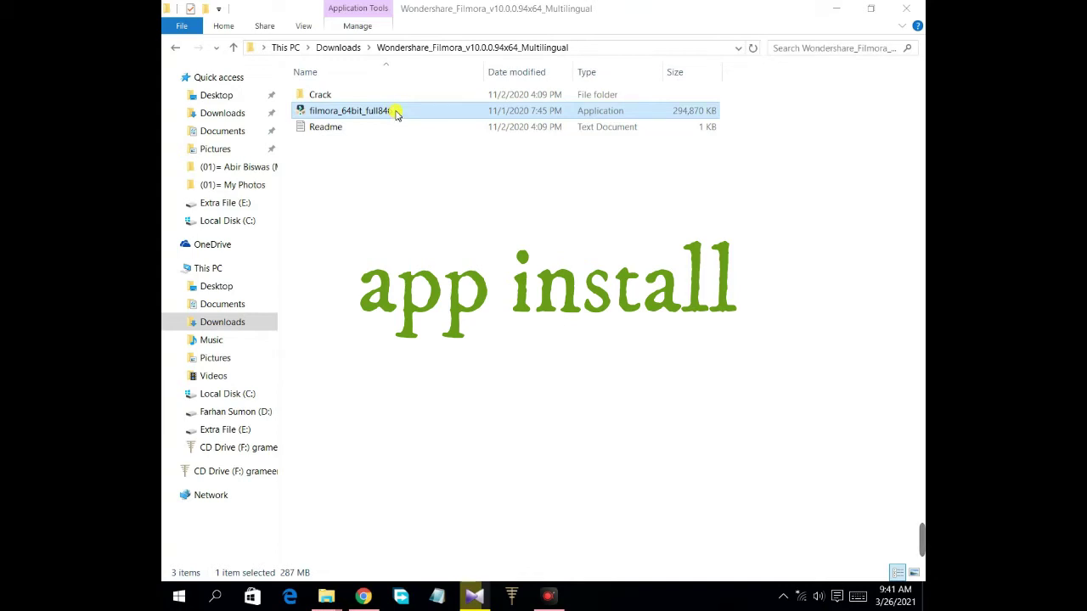
double_click(397, 112)
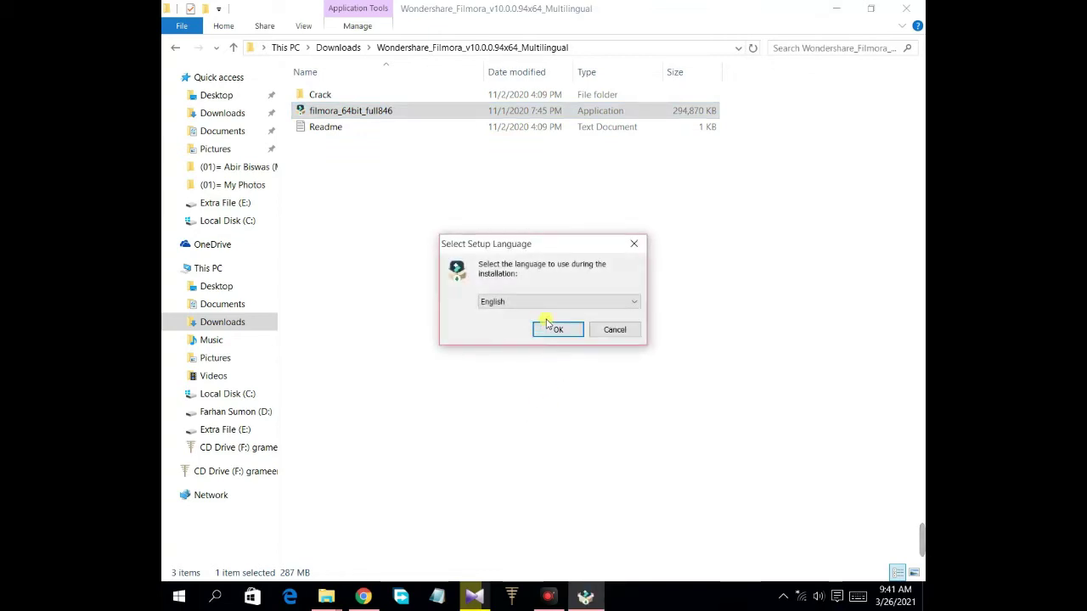
Step: Install Wondershare Filmora X in English, accepting the license agreement and keeping the default installation folder
click(557, 331)
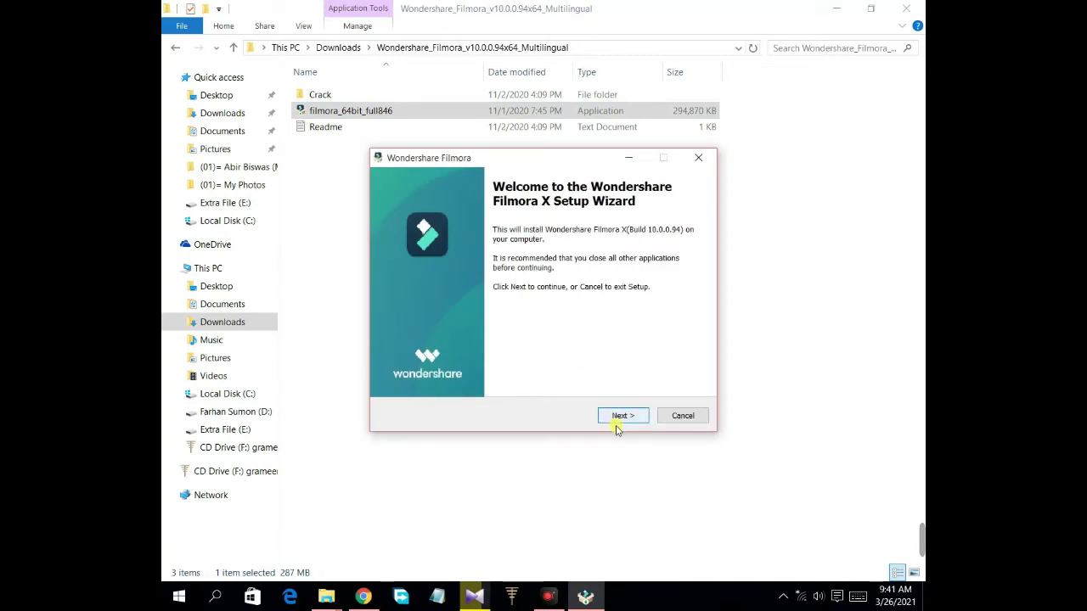
click(626, 416)
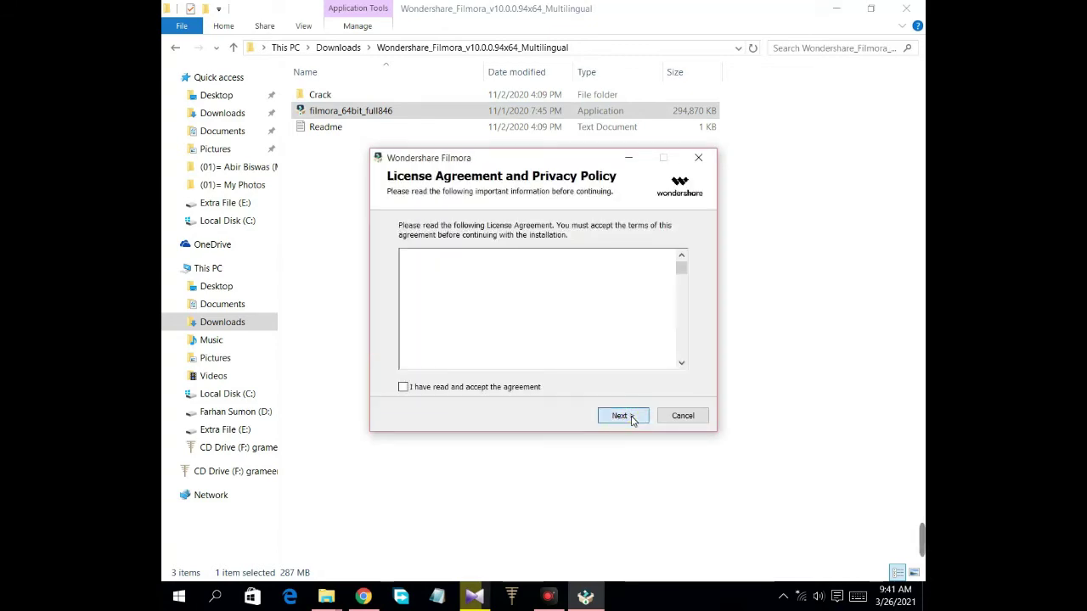
click(413, 390)
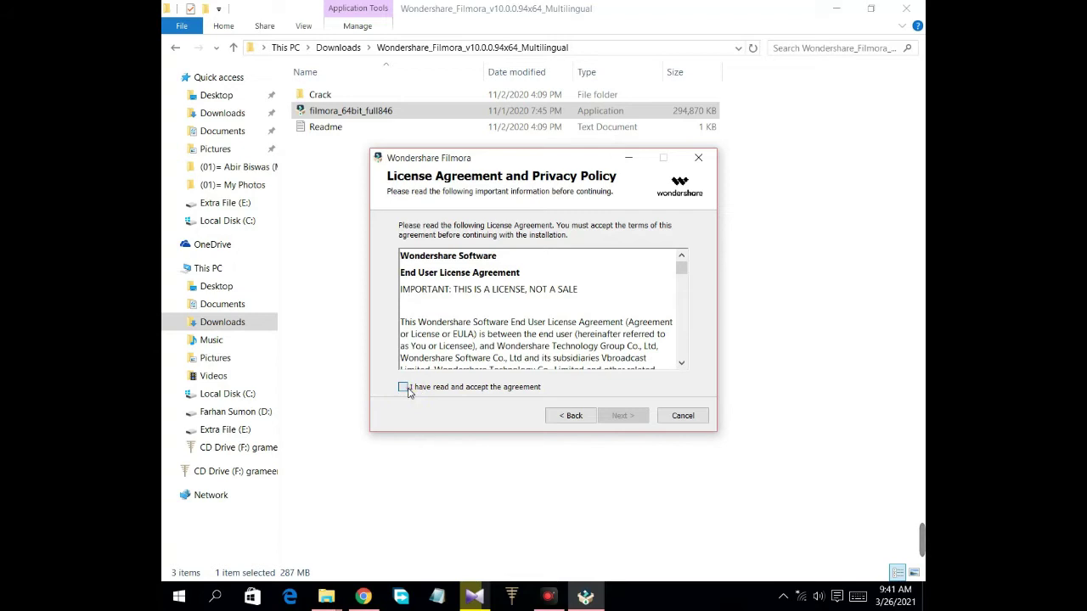
click(625, 416)
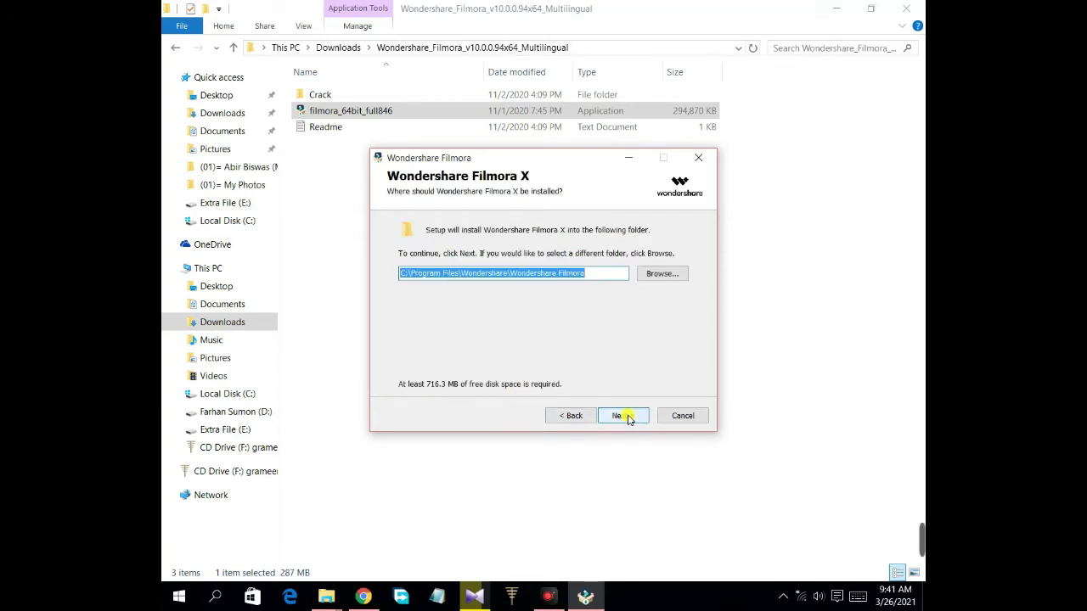
click(627, 416)
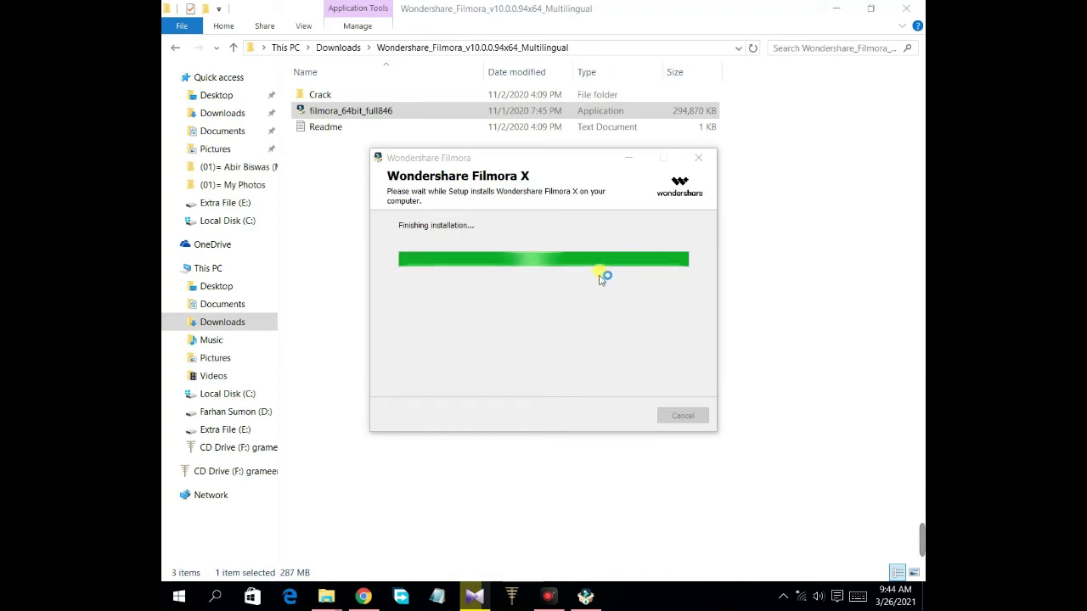
Step: Minimize the folder window, the browser and the finished installer, and refresh the desktop
click(835, 8)
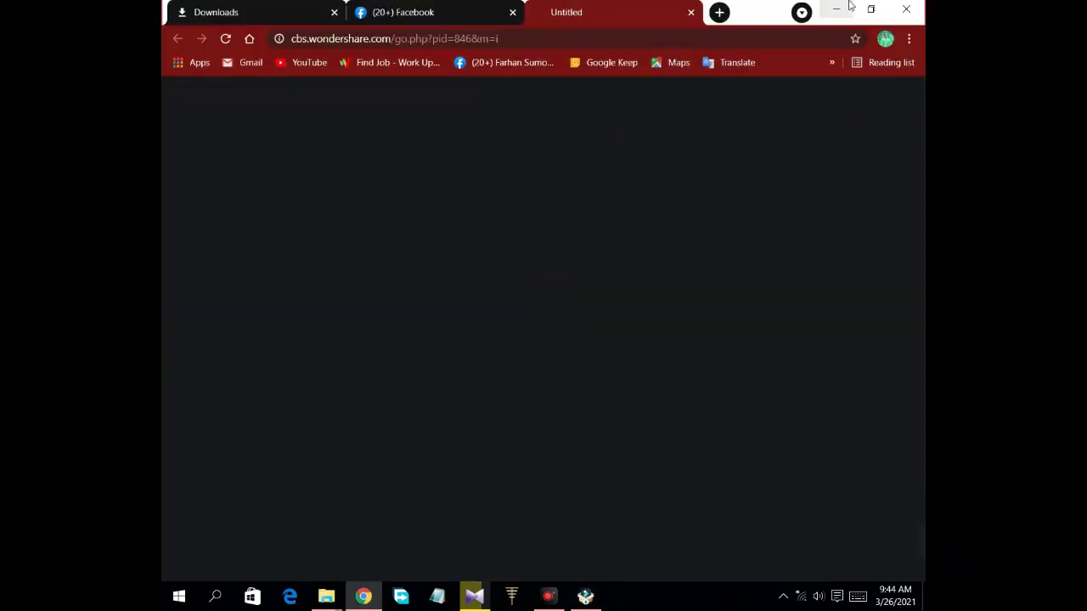
click(840, 8)
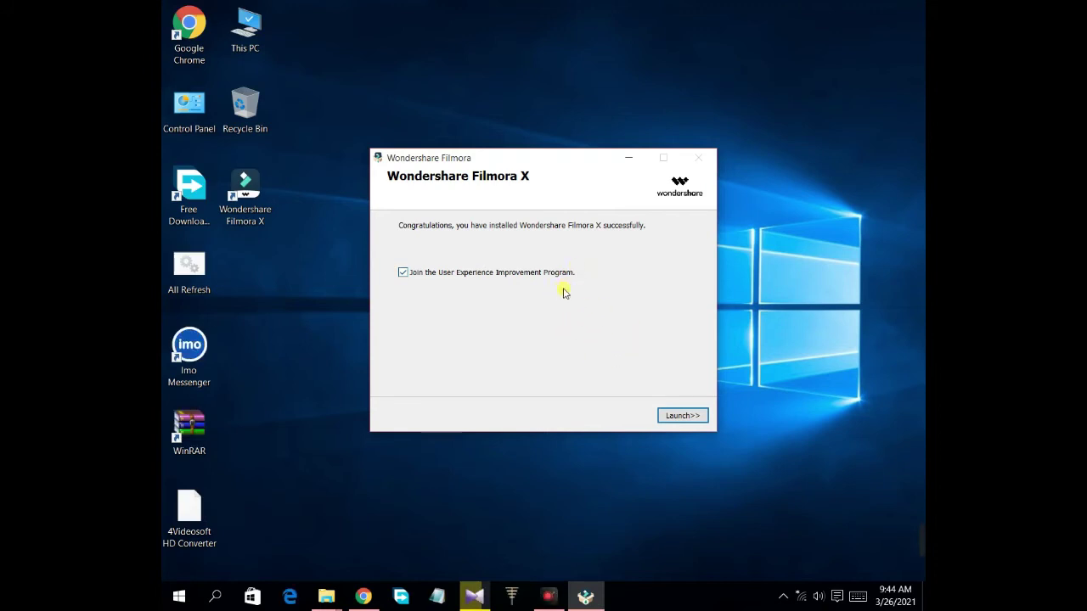
click(629, 157)
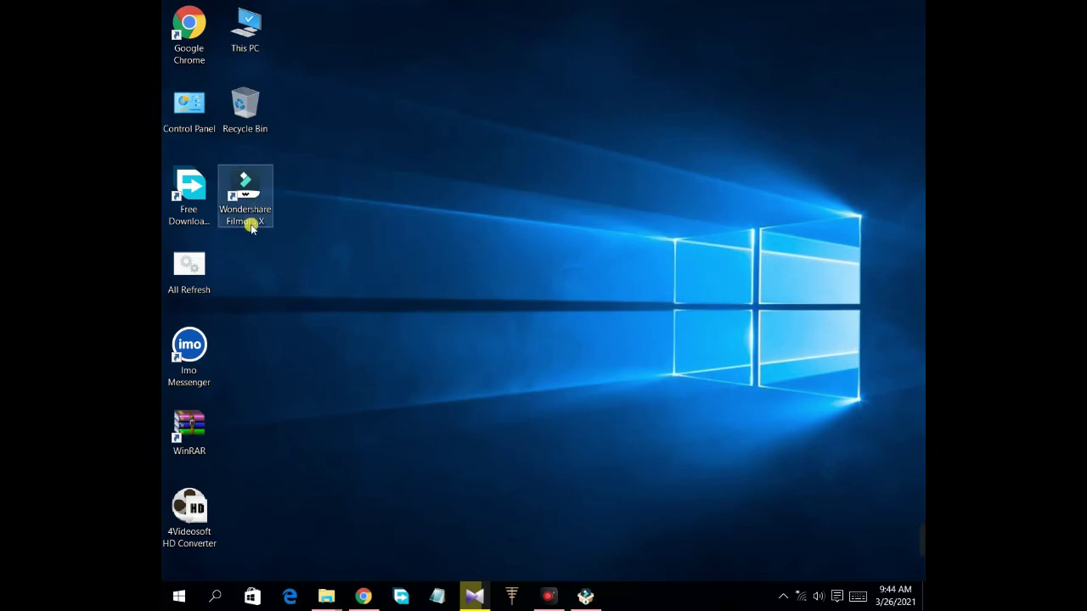
right_click(451, 178)
click(465, 222)
Step: Bring back the extracted Filmora folder, refresh it, and open its Crack subfolder
mouse_move(327, 598)
click(372, 533)
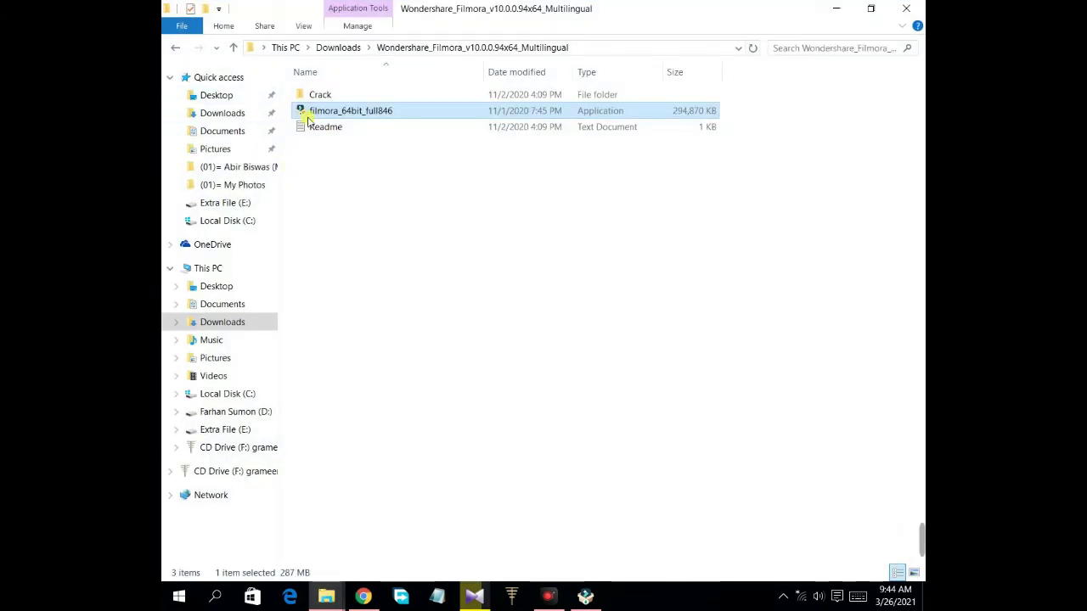
right_click(370, 164)
click(347, 141)
click(334, 96)
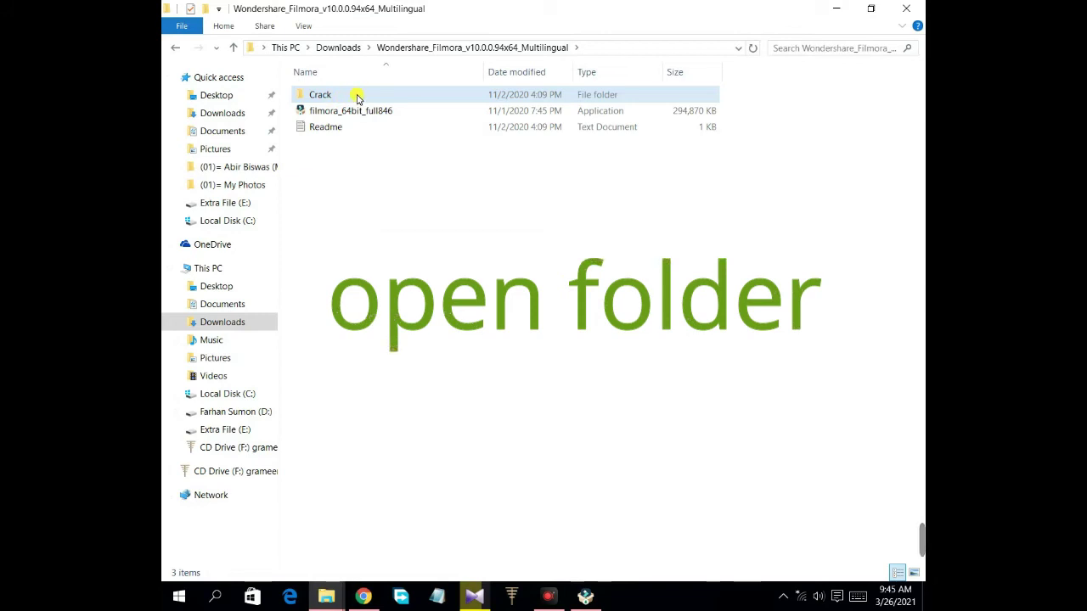
double_click(356, 98)
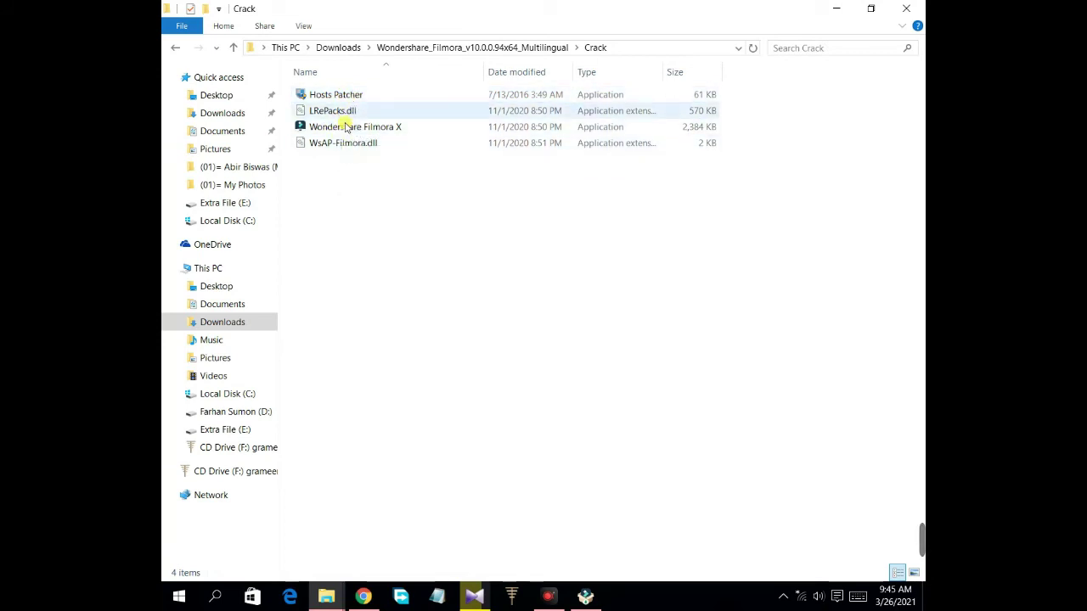
Step: Copy all four files in the Crack folder, from Hosts Patcher to WsAP-Filmora.dll
drag(389, 170, 334, 96)
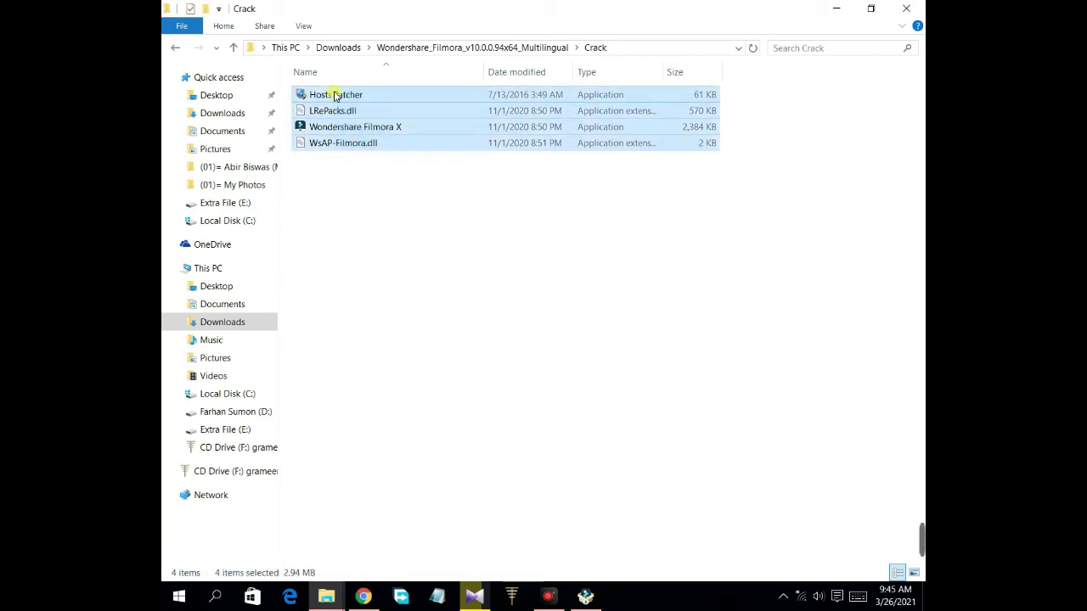
right_click(333, 96)
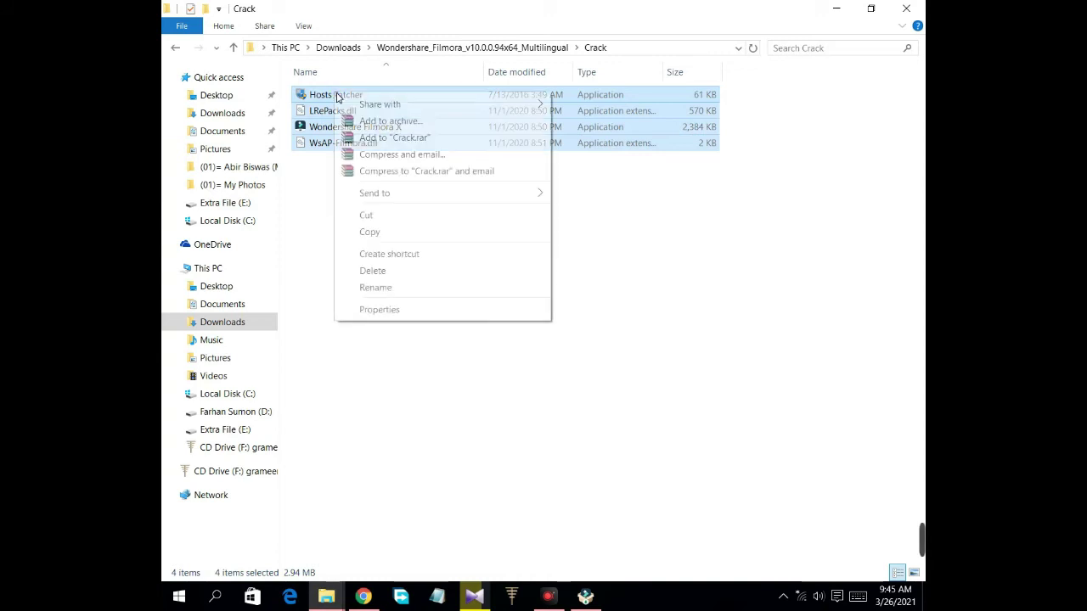
click(377, 233)
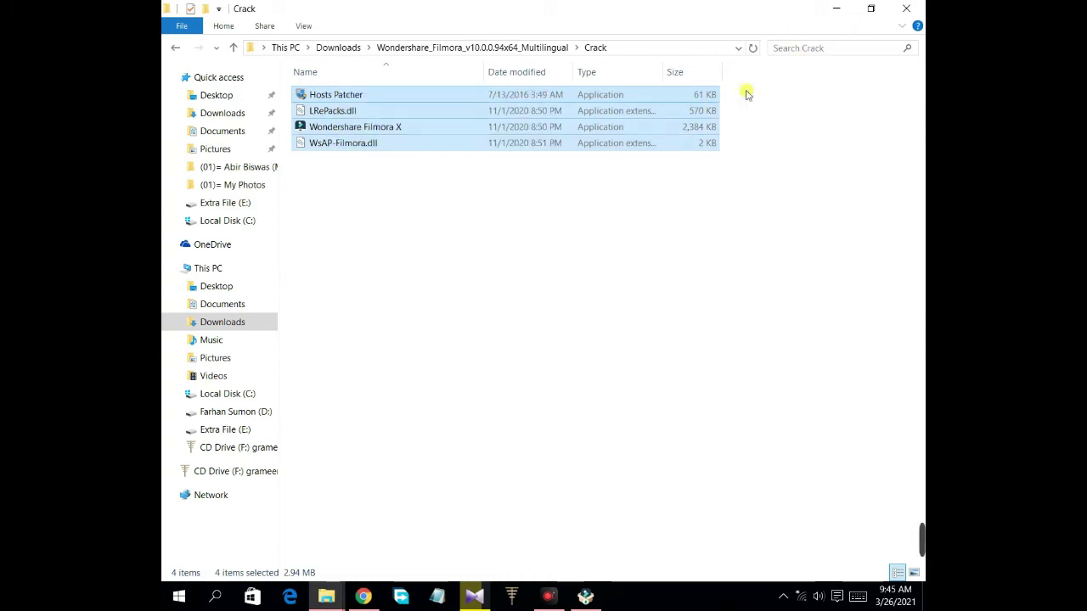
Step: Minimize the Crack folder window and open the file location of the Wondershare Filmora X desktop shortcut
click(835, 9)
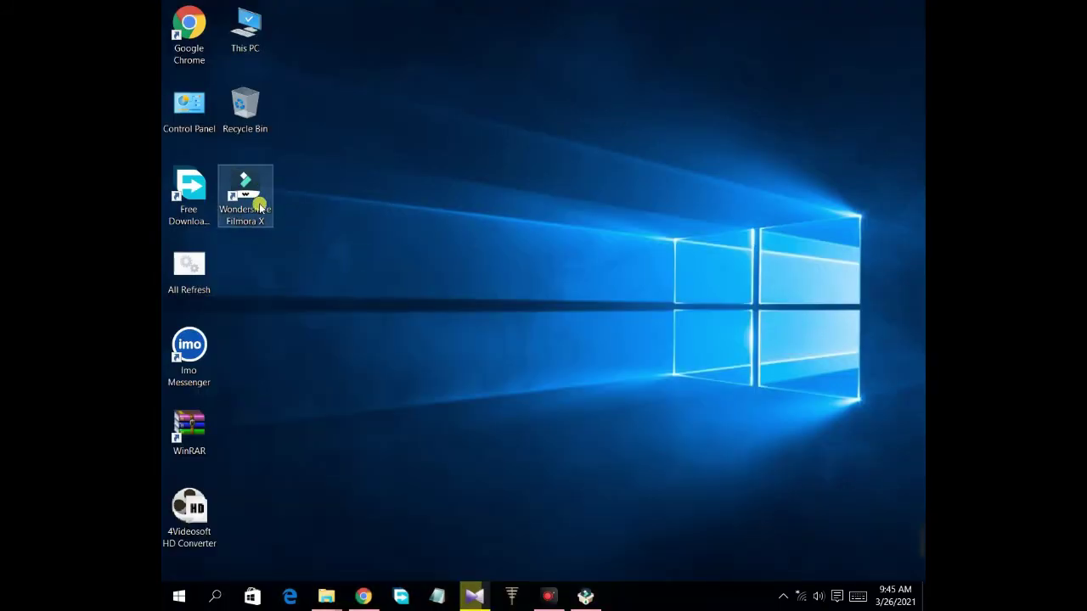
right_click(253, 193)
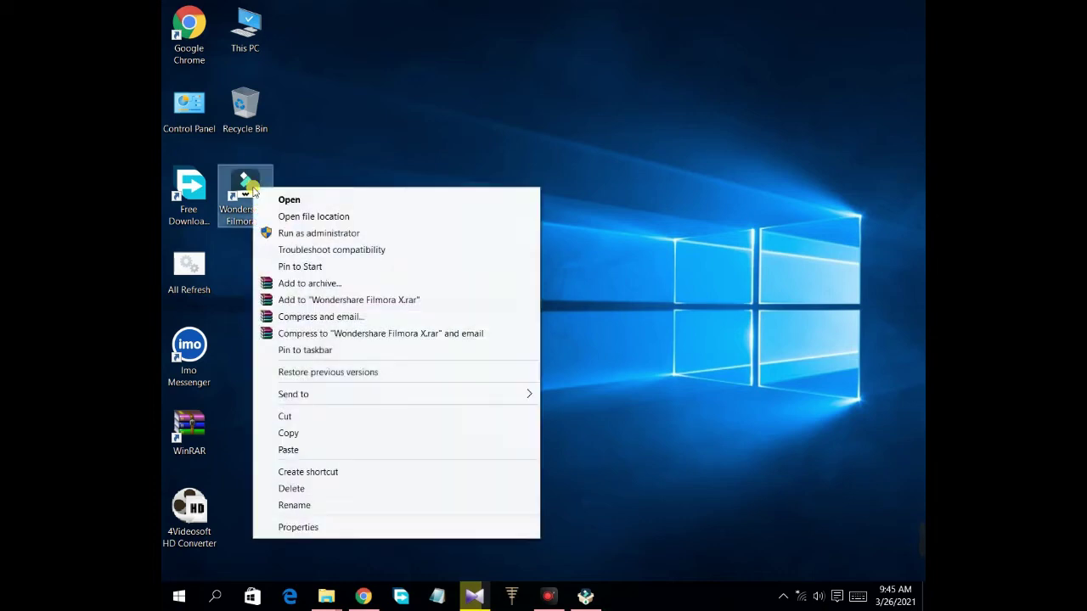
click(371, 219)
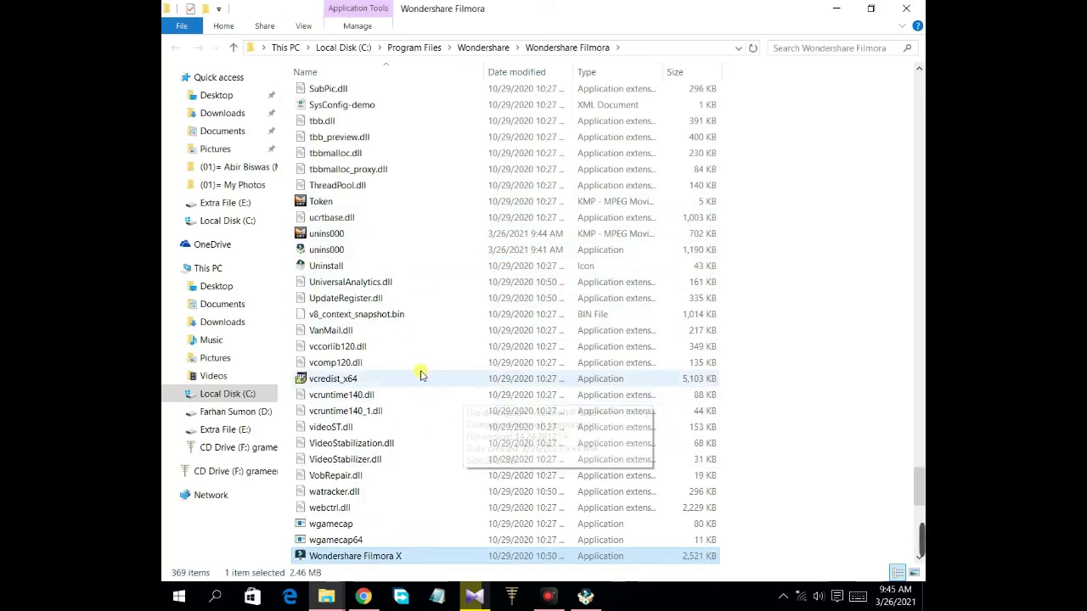
Step: Paste the copied files into the Wondershare Filmora program folder, overwriting the existing Wondershare Filmora X.exe and WsAP-Filmora.dll
scroll(426, 276, up, 1)
scroll(426, 276, up, 18)
scroll(426, 276, down, 10)
scroll(426, 276, down, 20)
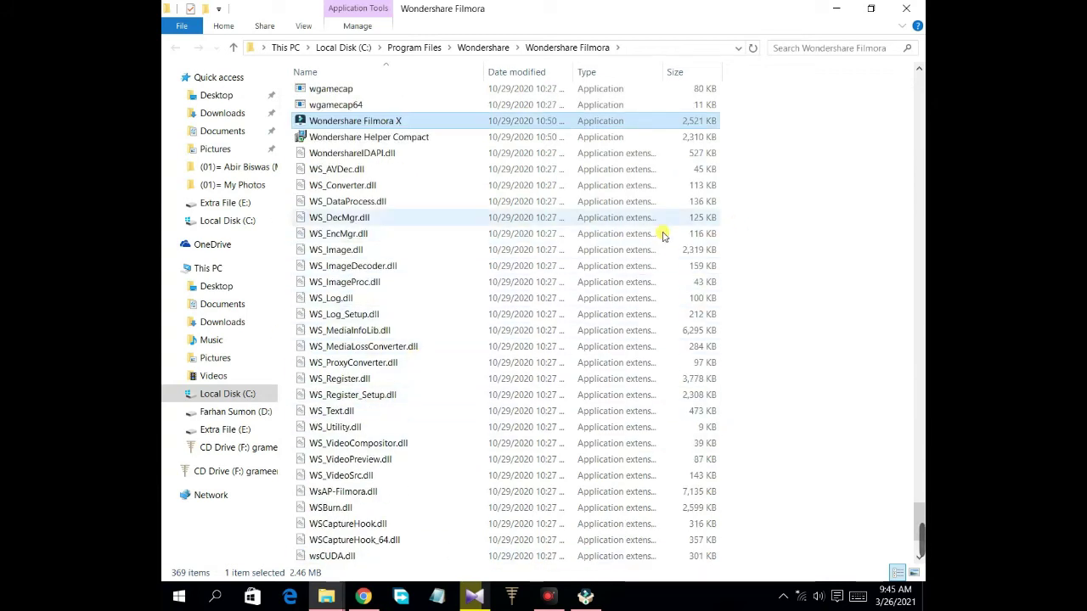
right_click(454, 225)
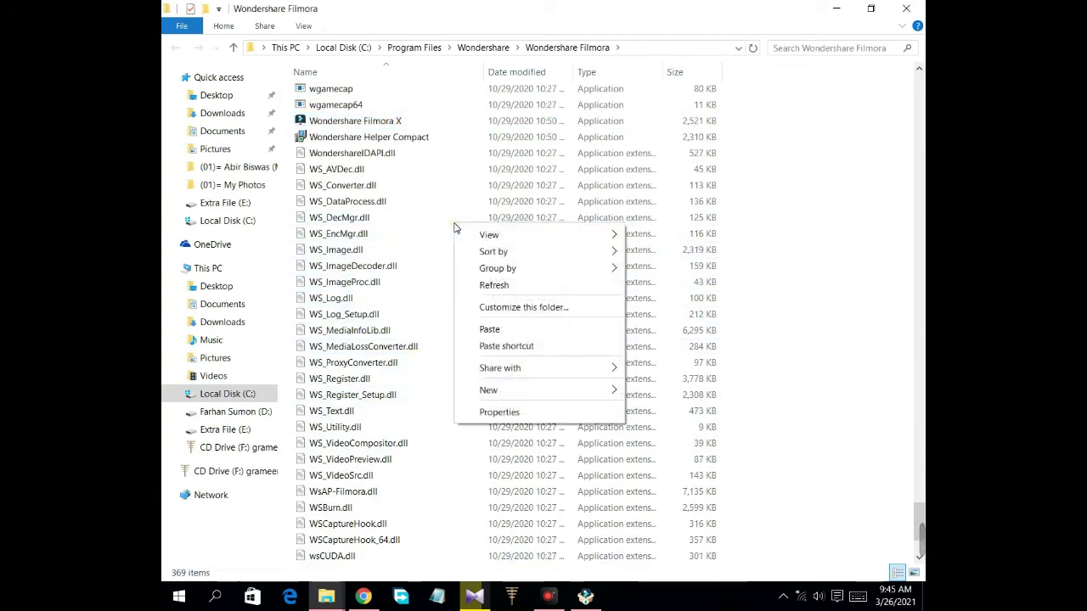
click(526, 331)
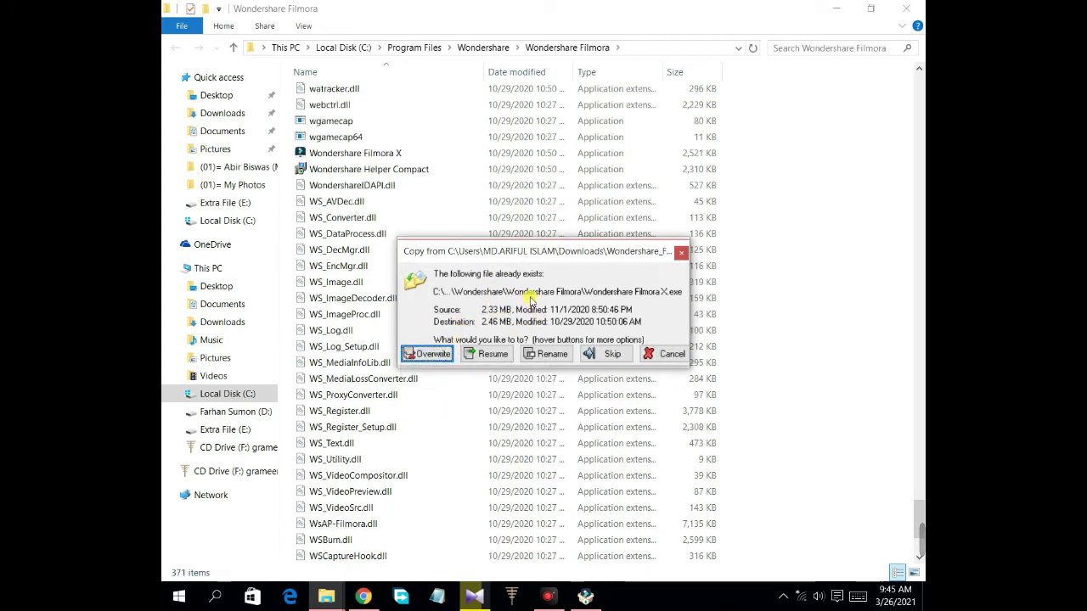
mouse_move(429, 360)
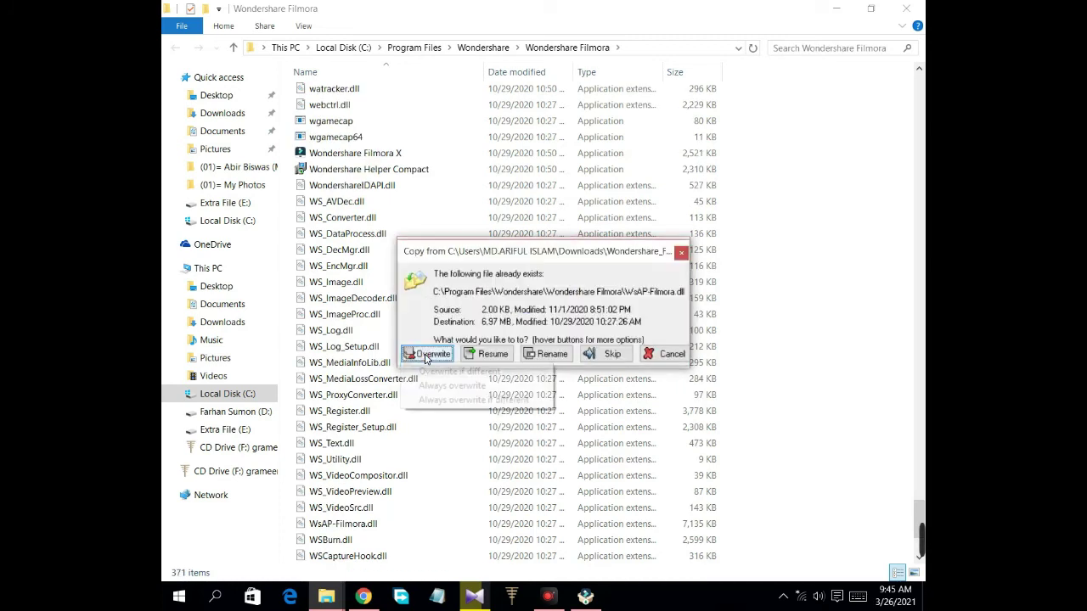
click(428, 355)
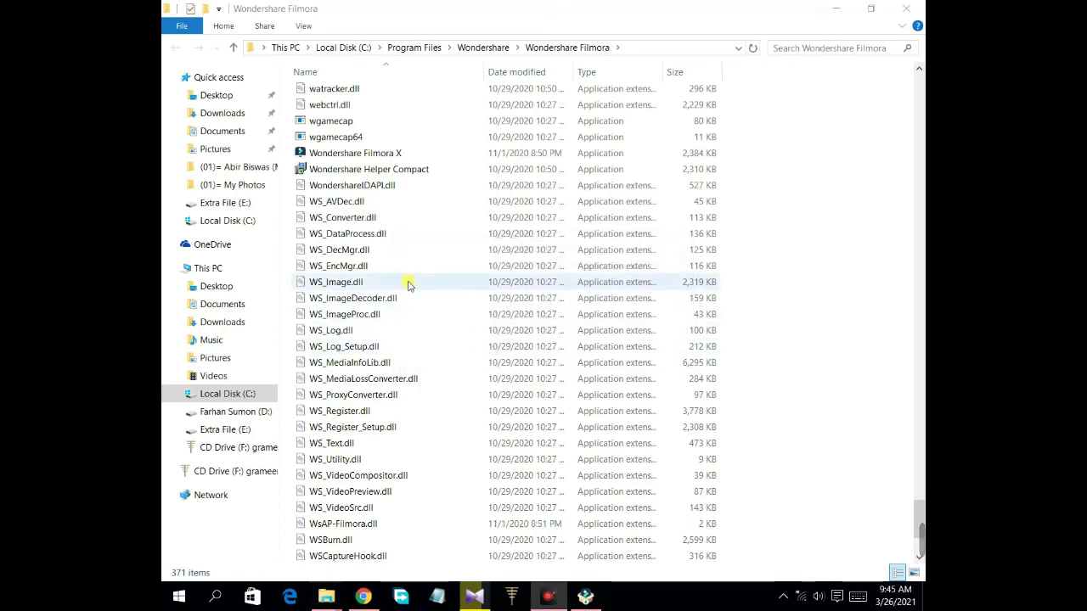
scroll(442, 319, down, 4)
scroll(442, 319, up, 20)
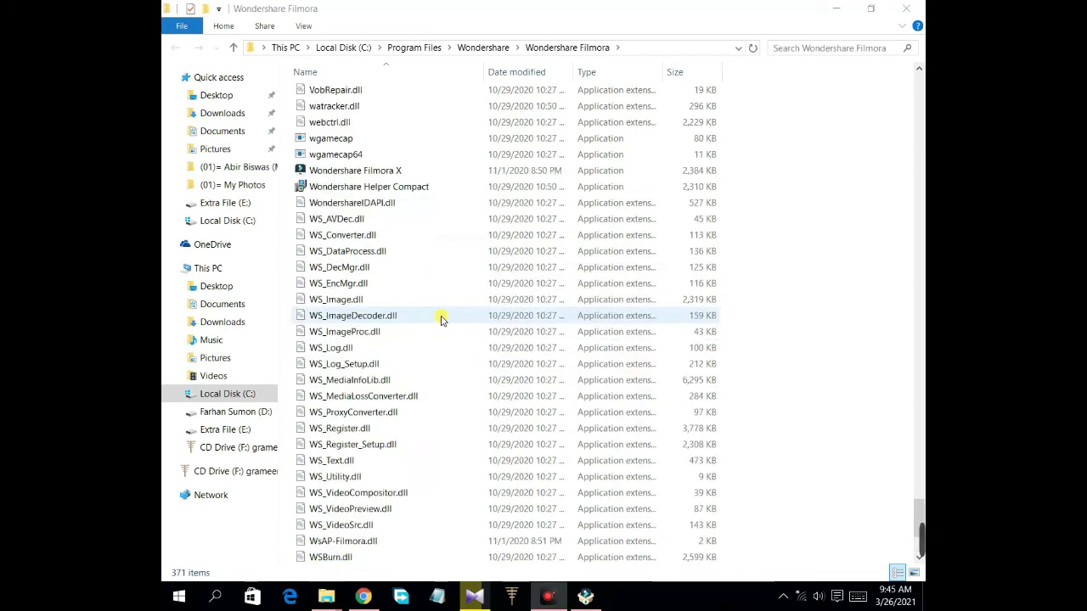
scroll(443, 316, up, 20)
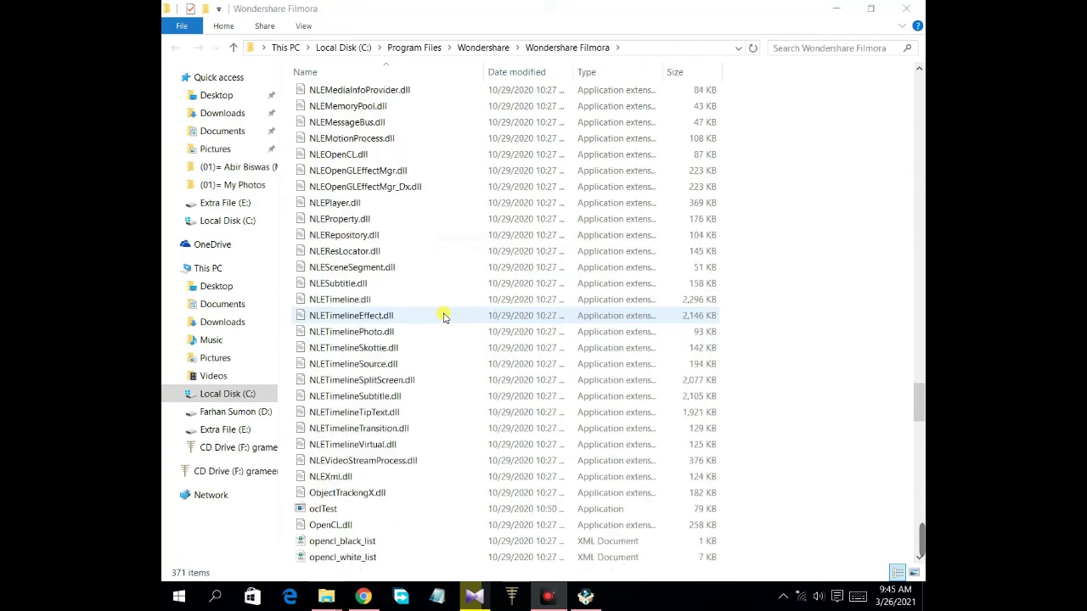
Step: Minimize the Wondershare Filmora program folder window and refresh the desktop
scroll(445, 316, up, 20)
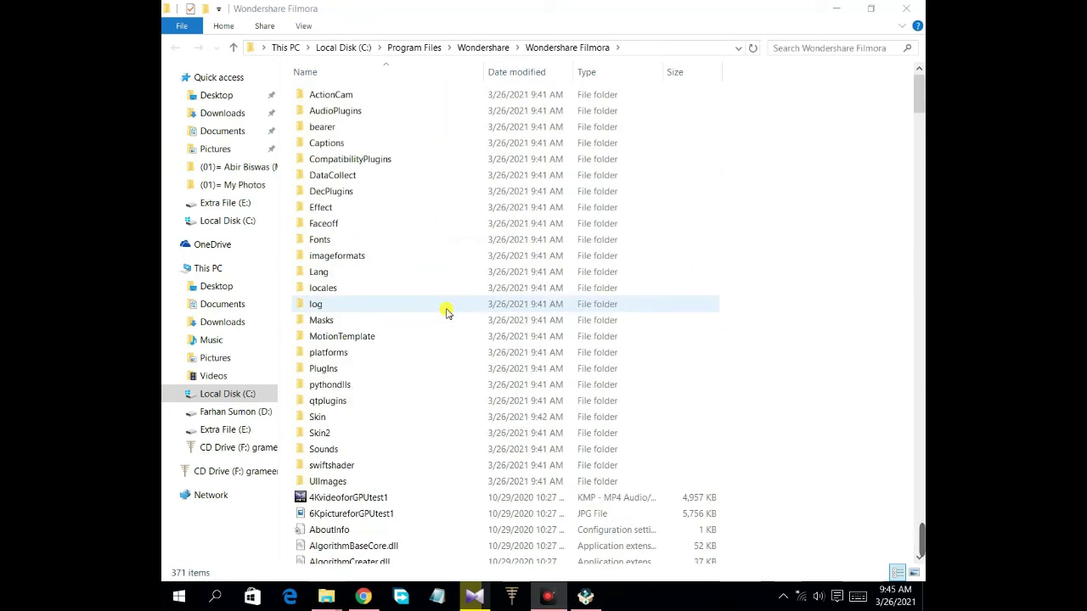
click(837, 9)
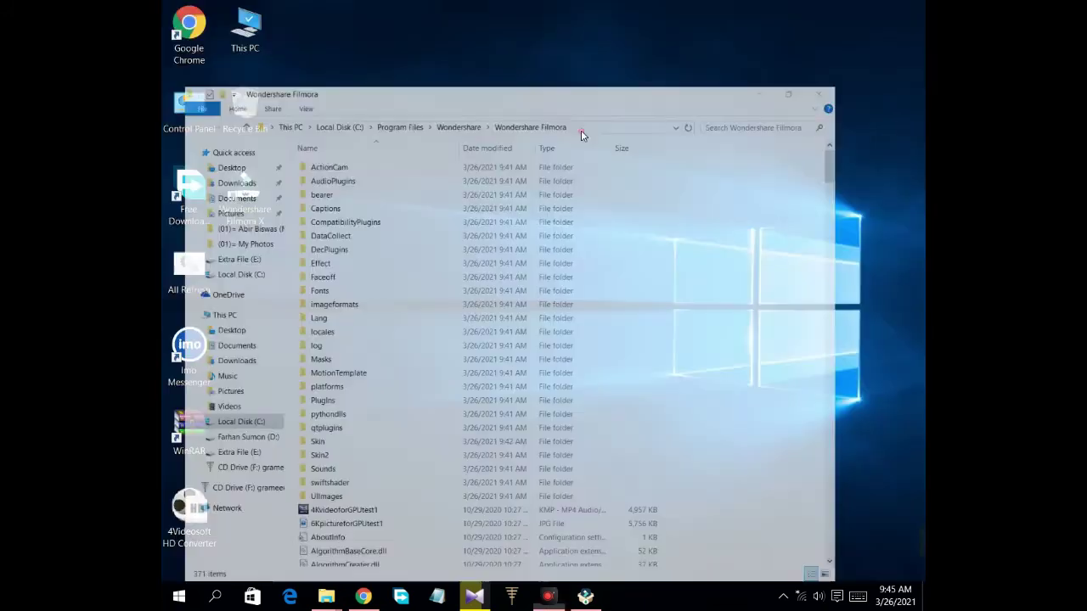
right_click(518, 151)
click(538, 196)
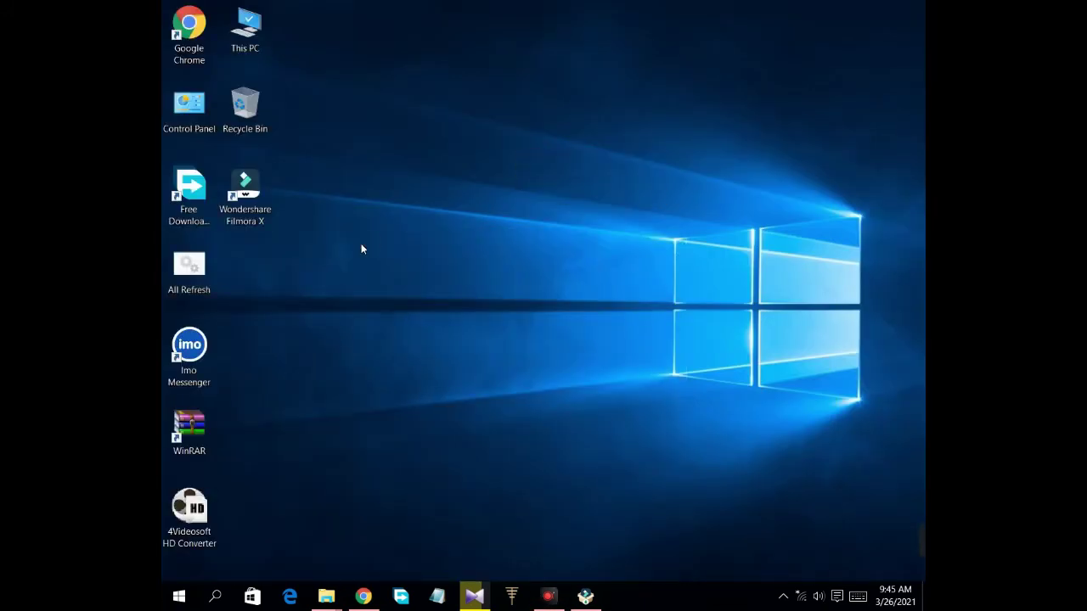
Step: Launch Wondershare Filmora X from the desktop, accept the hardware requirements notice, and create a new 16:9 (Widescreen) project
double_click(244, 207)
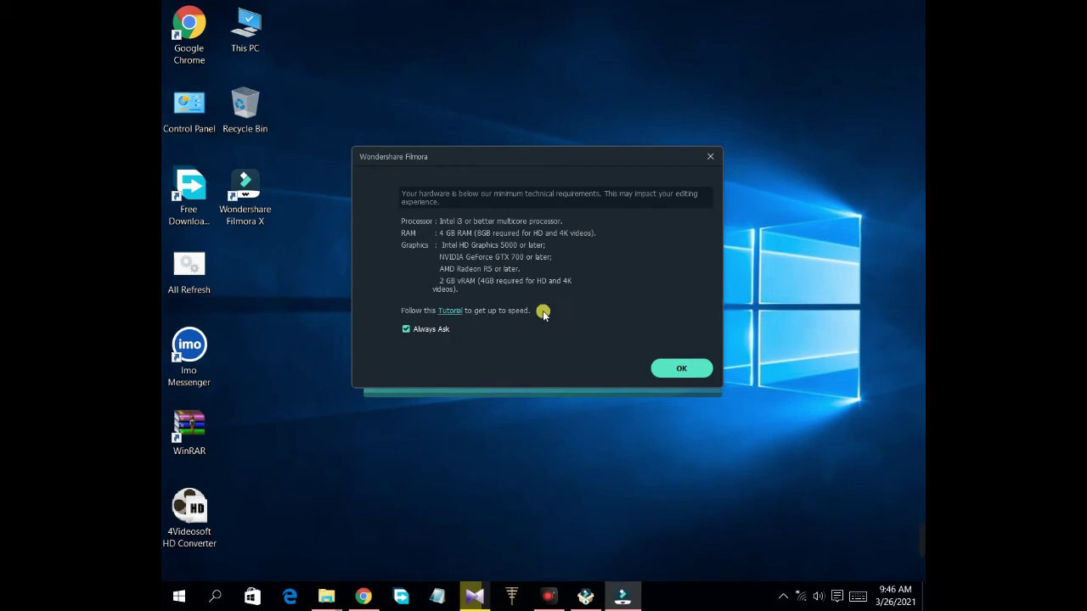
click(683, 371)
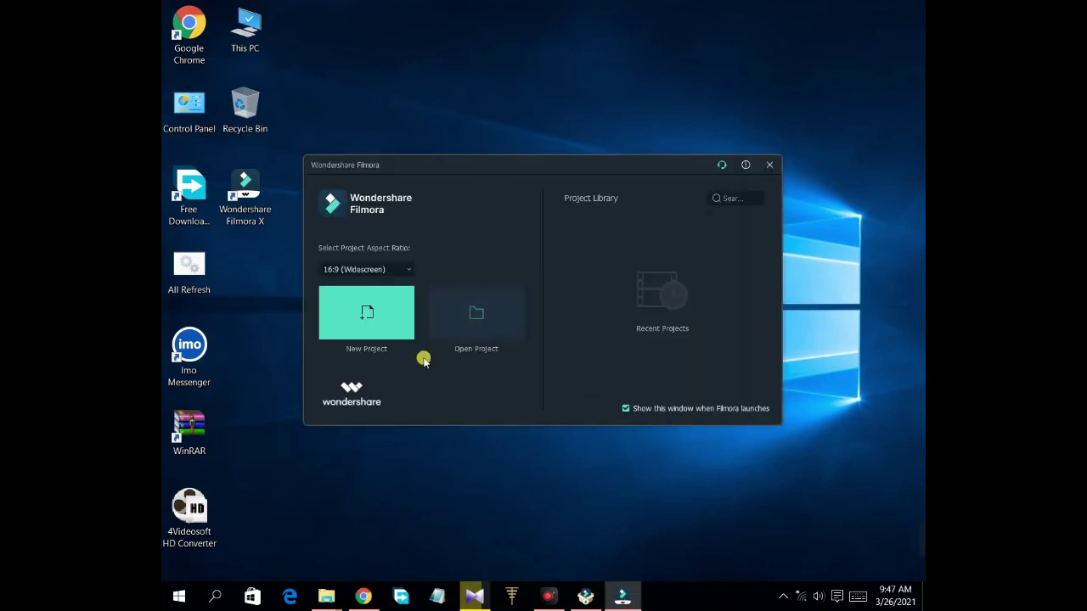
click(373, 319)
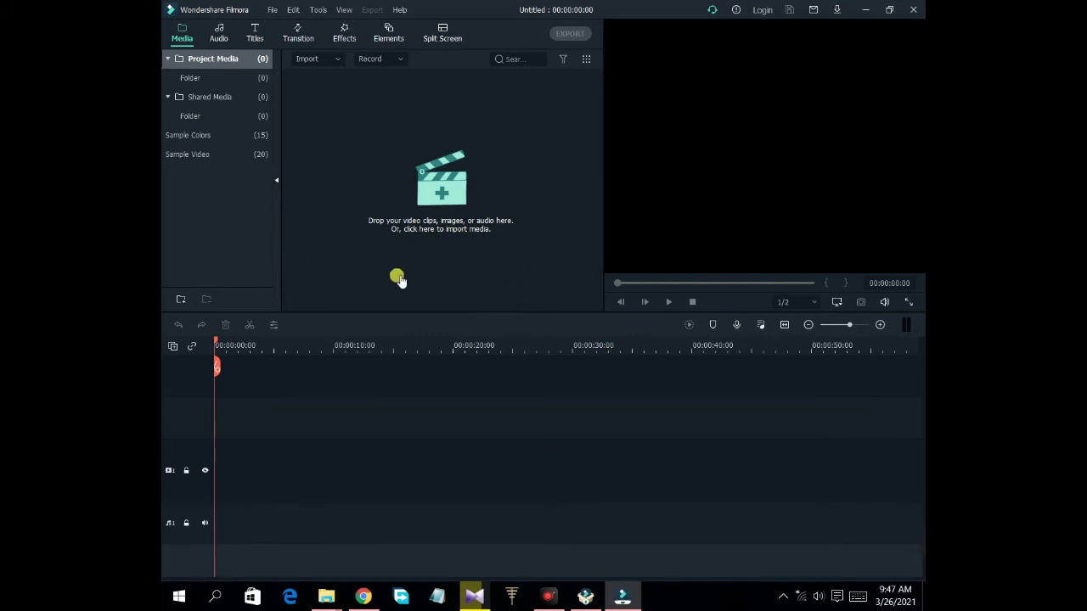
Step: Start importing media and browse drive D: through the personal files and (01)= Video Song to the (06)= DCIM Videos (HD) folder
click(442, 201)
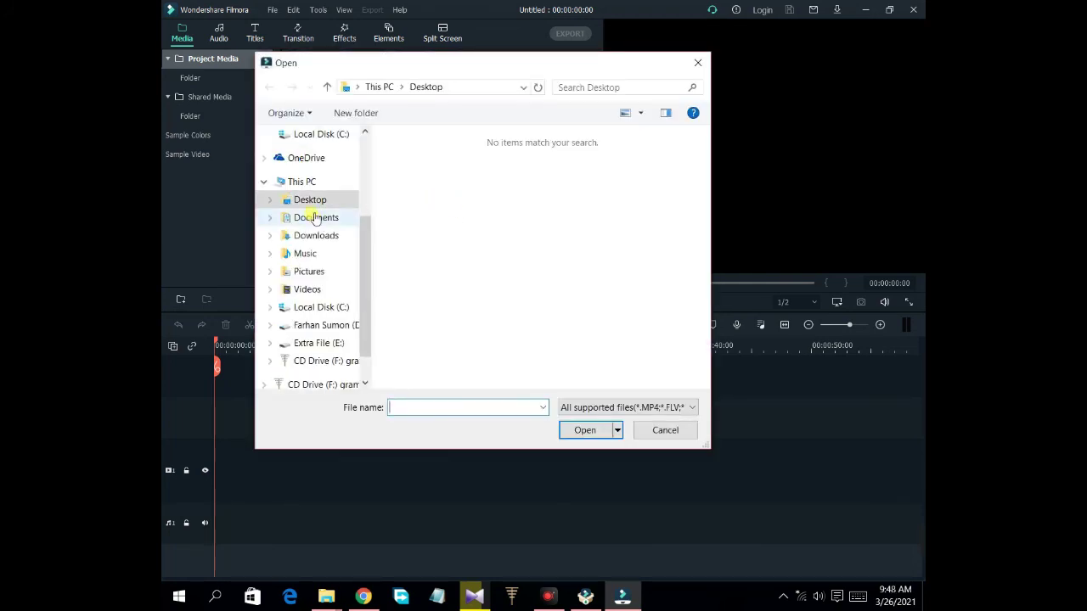
click(308, 181)
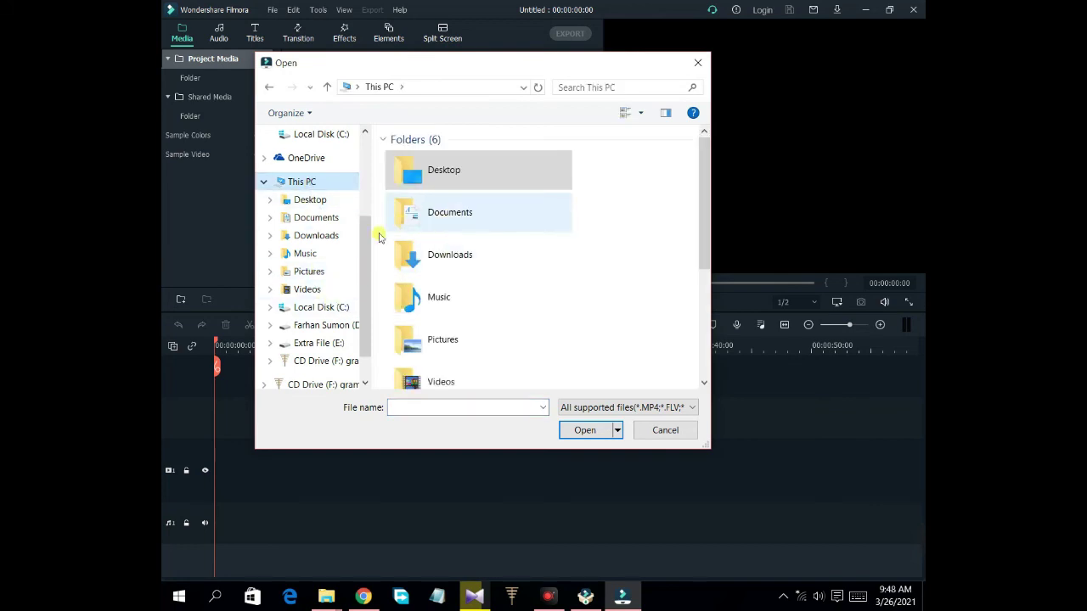
click(336, 330)
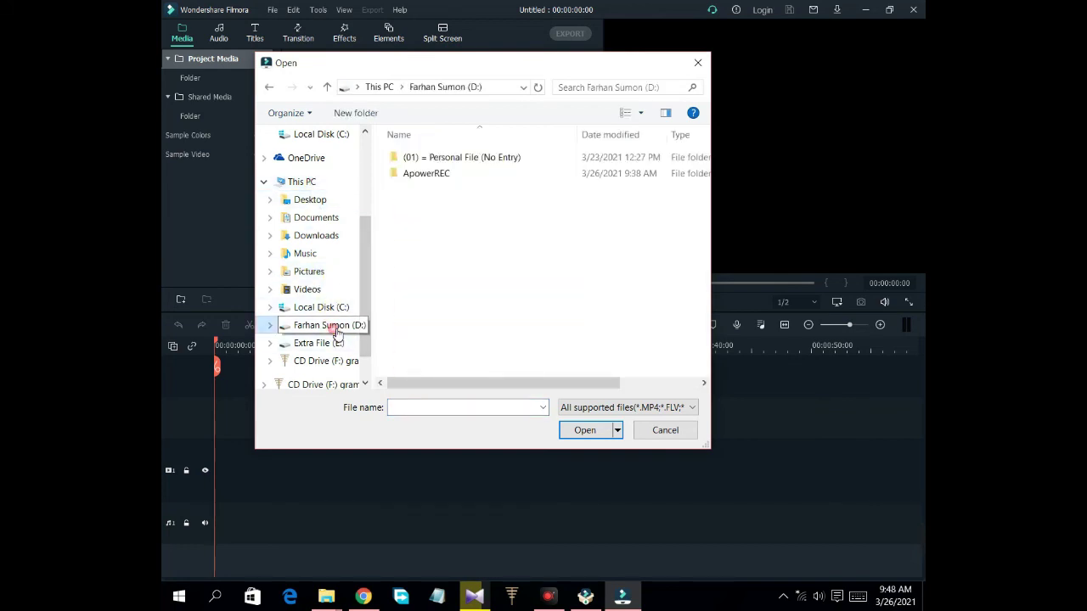
double_click(444, 164)
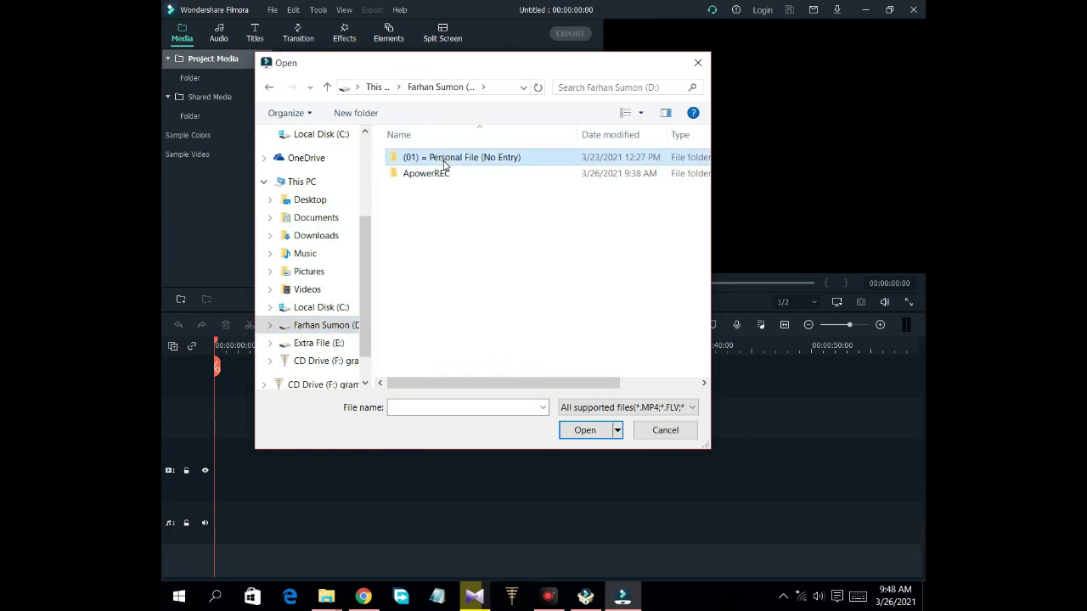
double_click(437, 161)
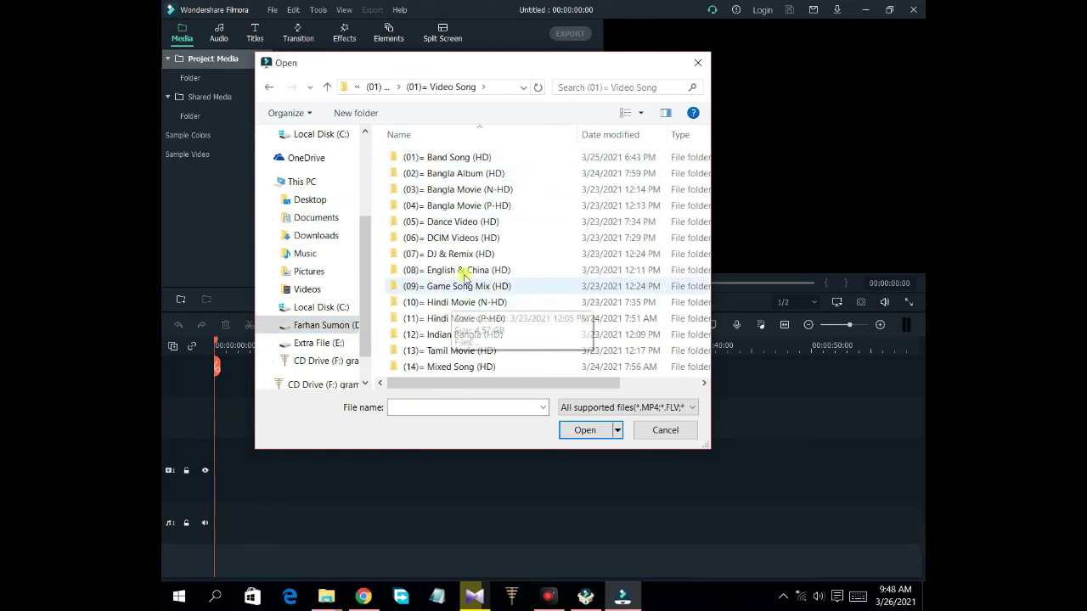
double_click(448, 237)
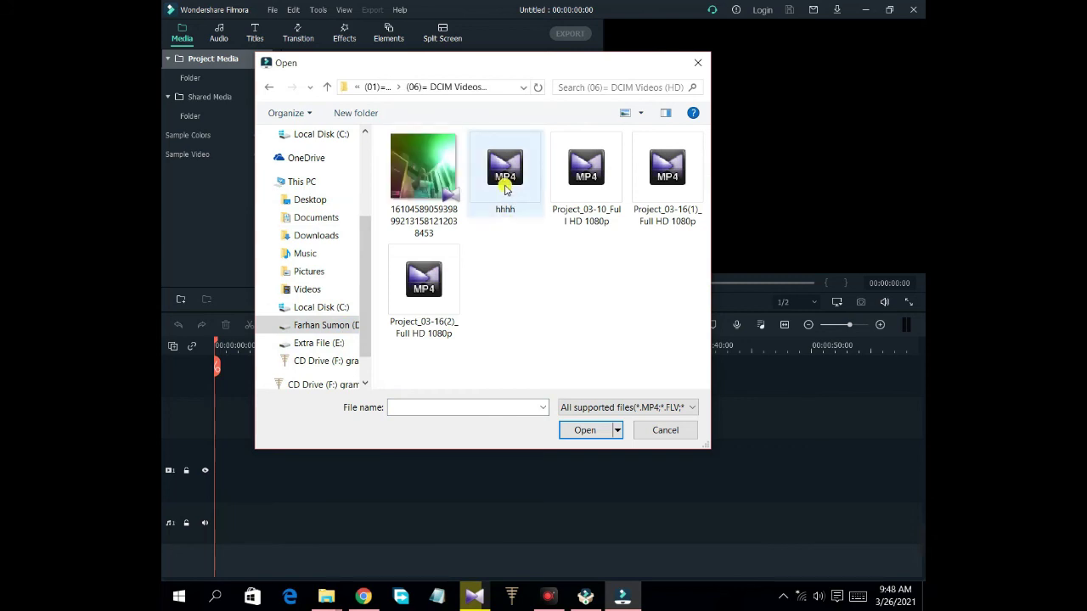
Step: Import the folder's first video and place it at the start of the timeline above video track 1, keeping the 1920 x 1080 25fps project settings
click(431, 189)
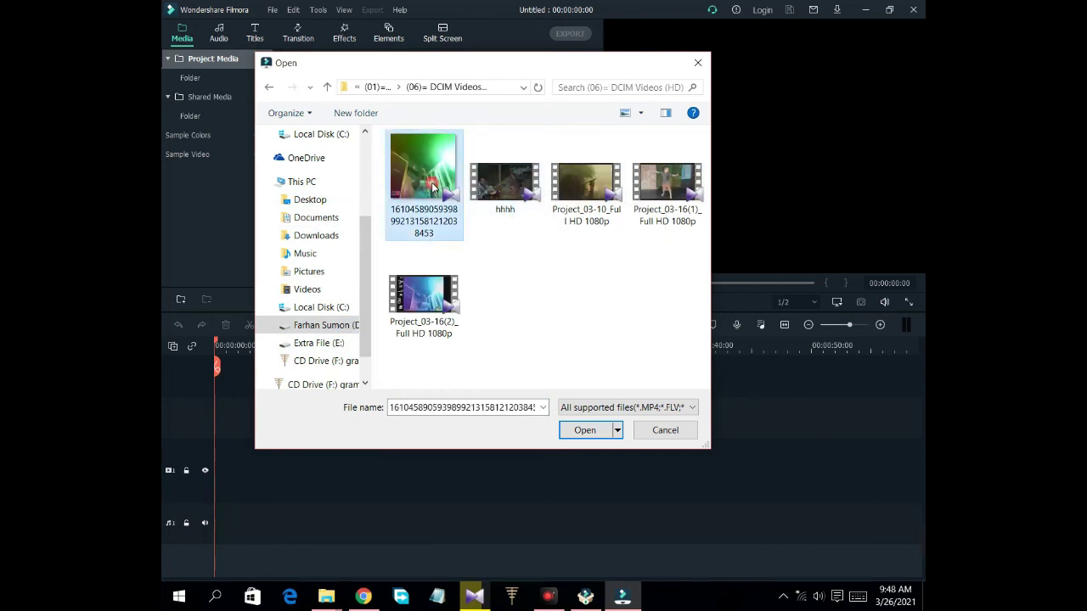
click(584, 430)
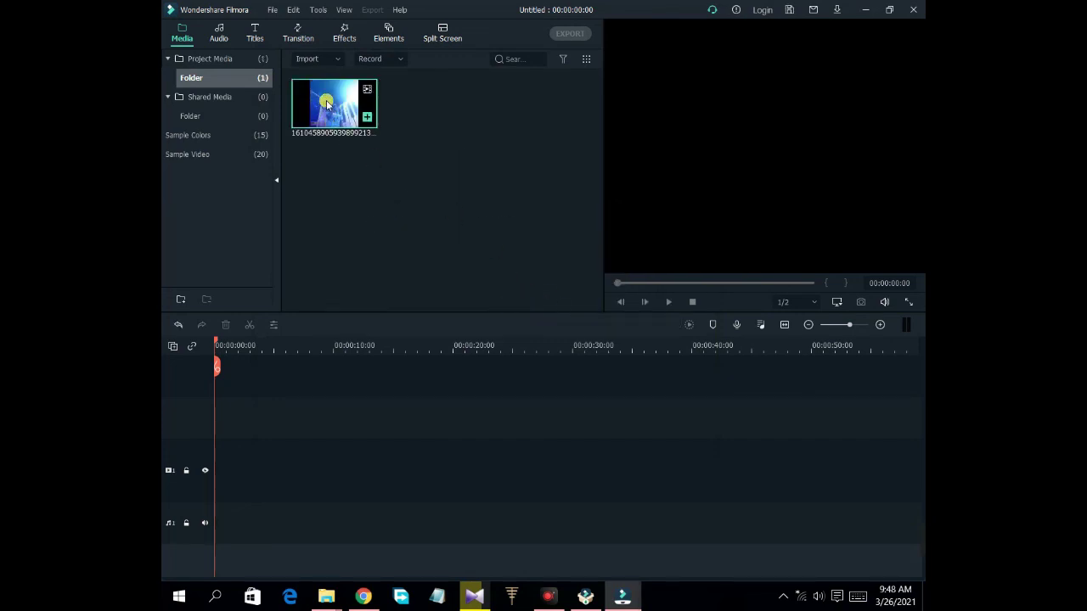
drag(314, 326, 208, 414)
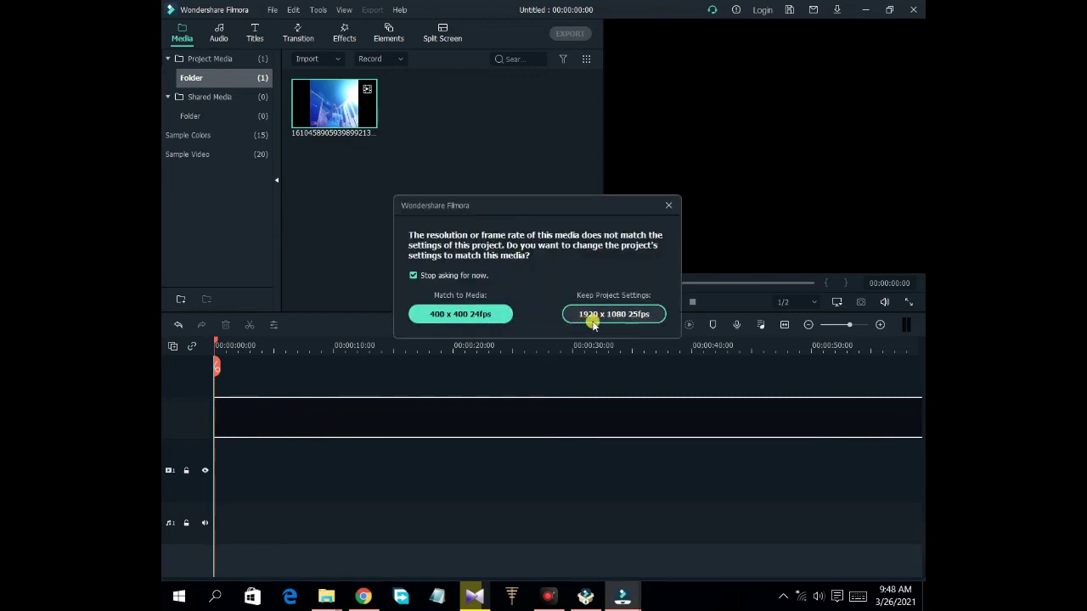
click(630, 316)
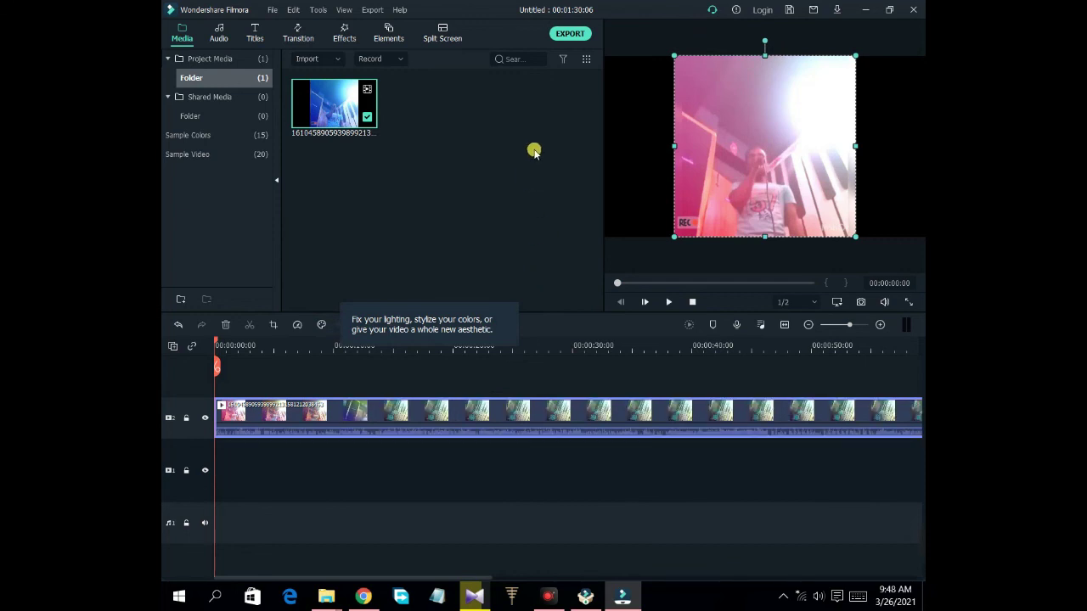
Step: Export the project to the computer as an MP4 named My Video at 1920x1080
click(575, 35)
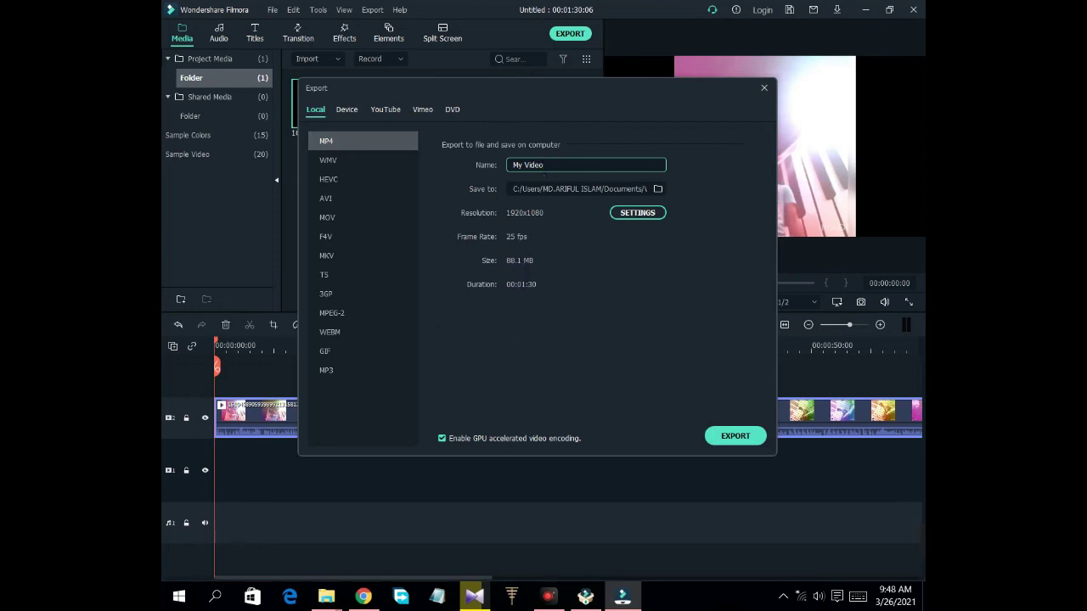
click(527, 168)
click(735, 437)
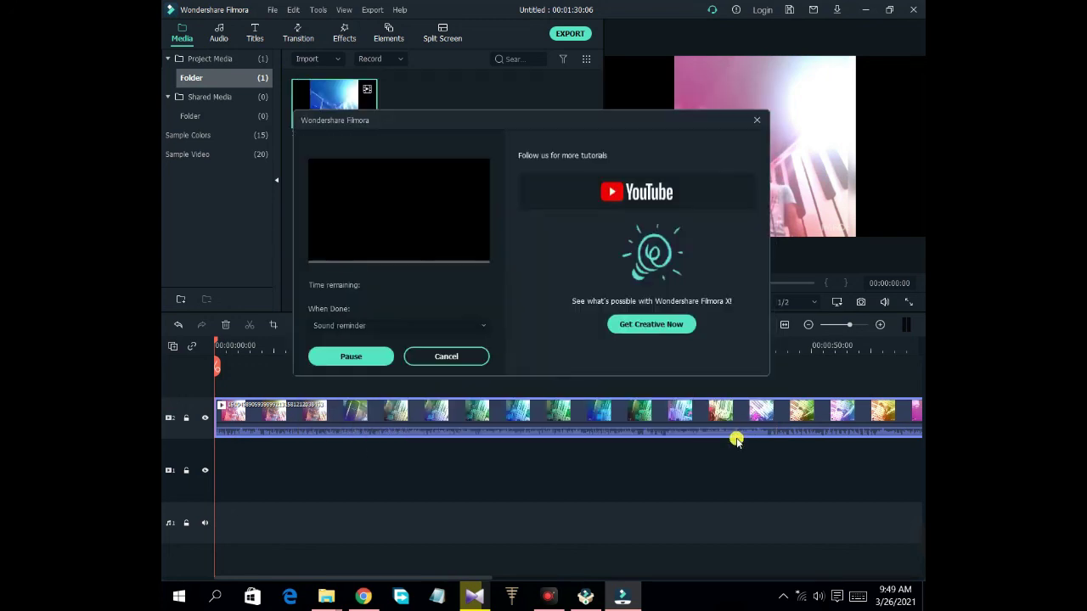